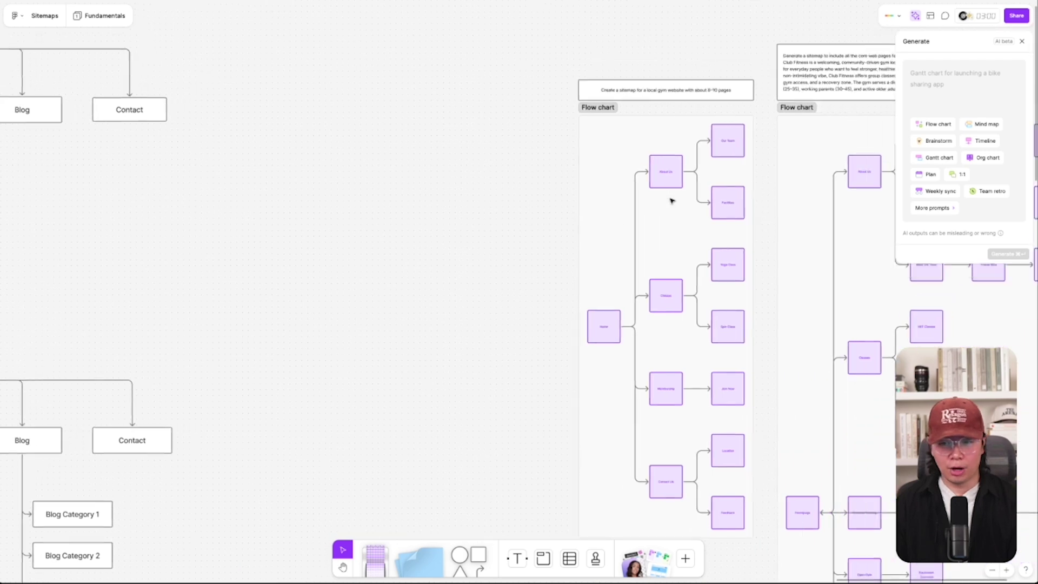
- Copy the prompt "Create a sitemap for a local gym website with about 8–10 pages" into the Generate prompt
scroll(631, 129, up, 5)
scroll(510, 157, left, 3)
scroll(510, 157, down, 1)
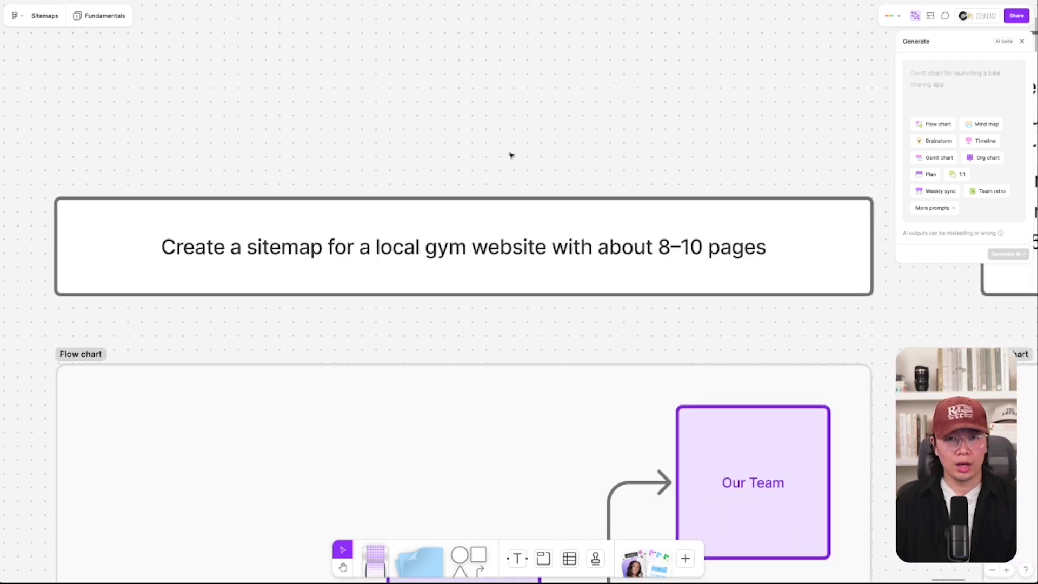
double_click(432, 231)
key(super+c)
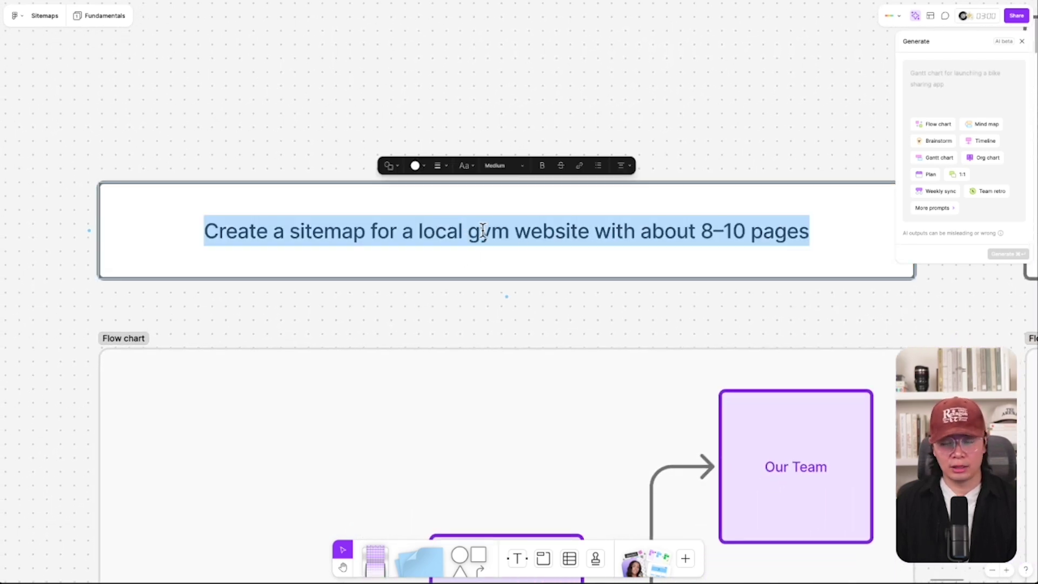
scroll(483, 231, right, 2)
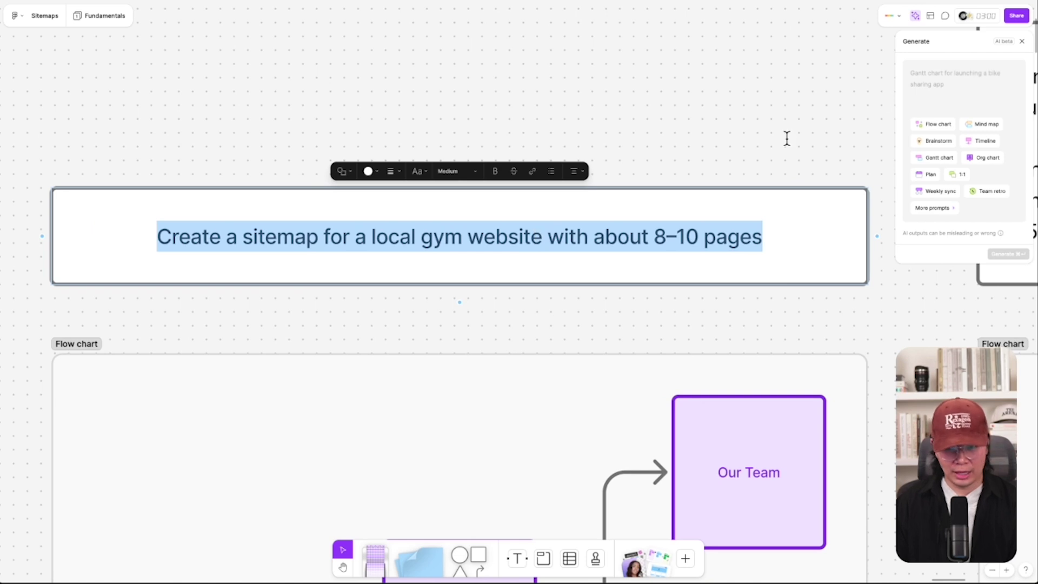
click(941, 79)
key(super+v)
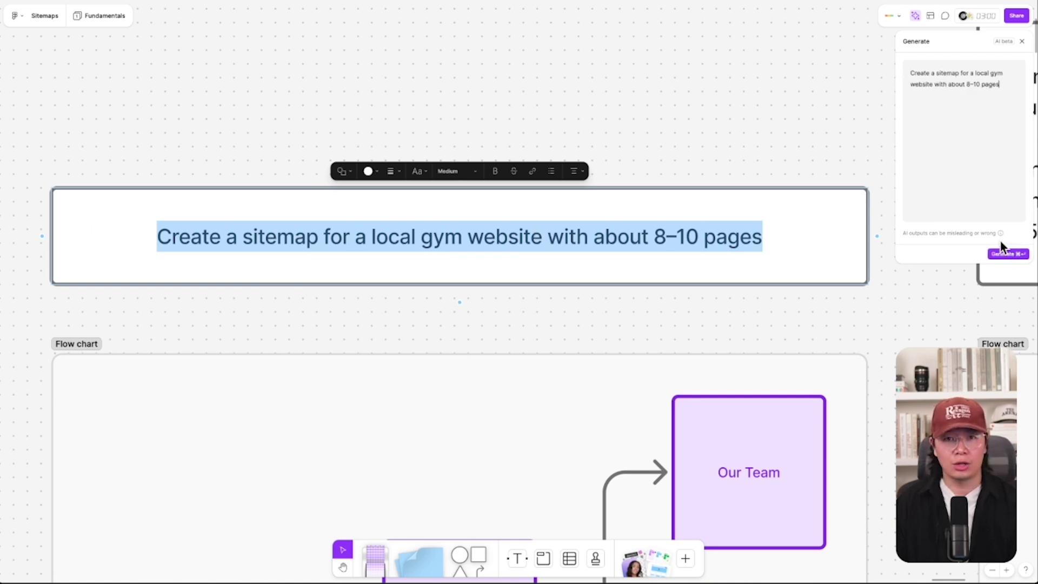
click(551, 128)
- Examine the page hierarchy of the flow chart beneath the short gym prompt, including its About Us, Classes and Membership branches
scroll(581, 122, down, 5)
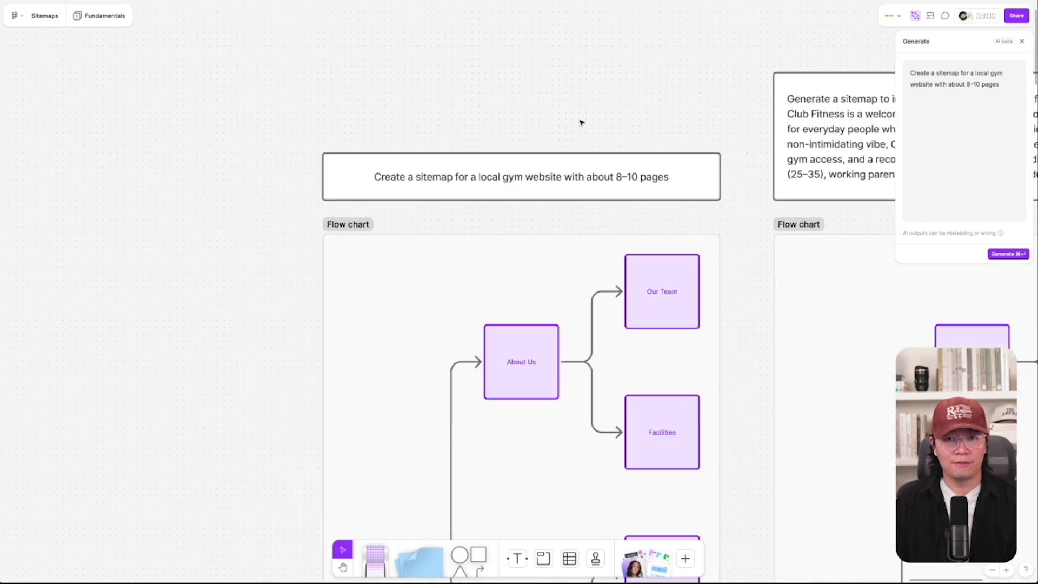
scroll(582, 121, down, 5)
scroll(578, 120, down, 5)
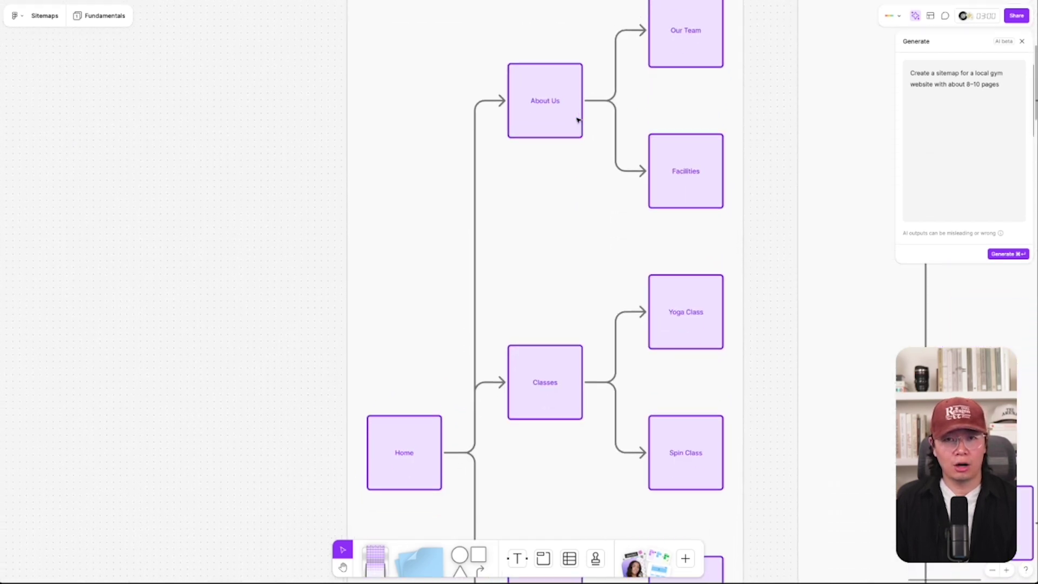
scroll(578, 120, down, 1)
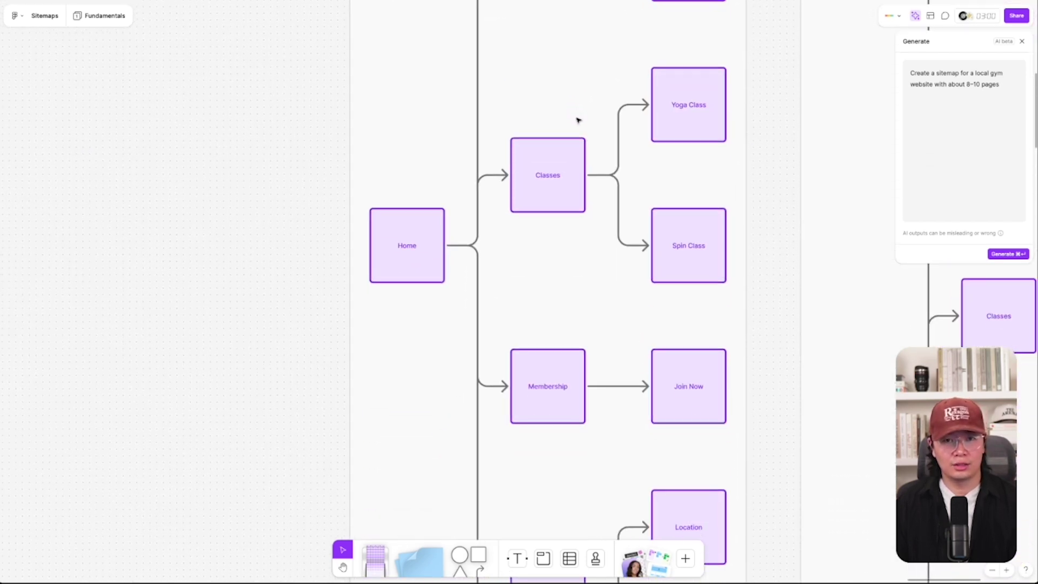
scroll(528, 240, down, 1)
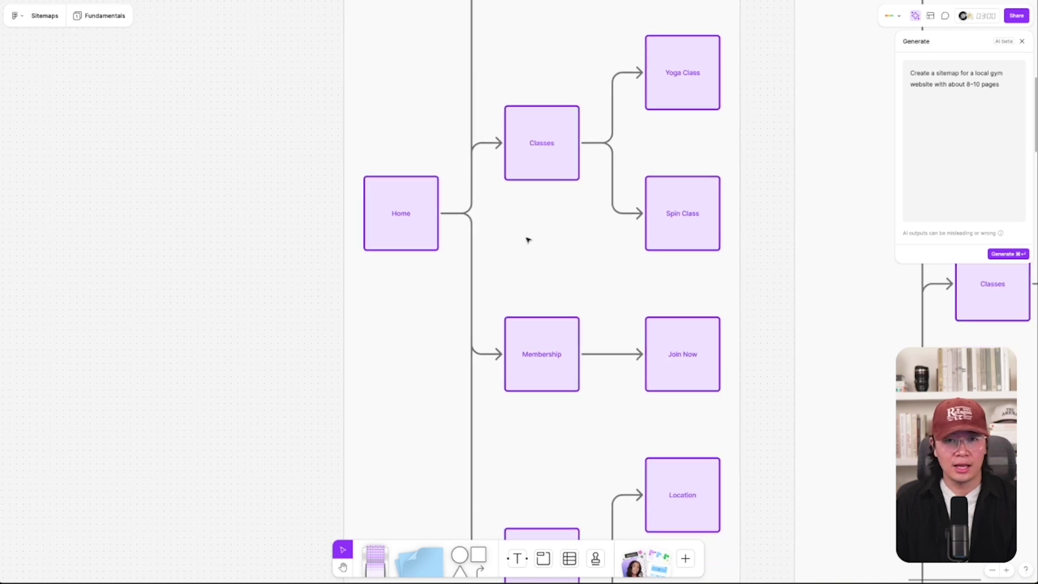
scroll(529, 238, left, 1)
scroll(528, 239, up, 1)
scroll(528, 239, up, 3)
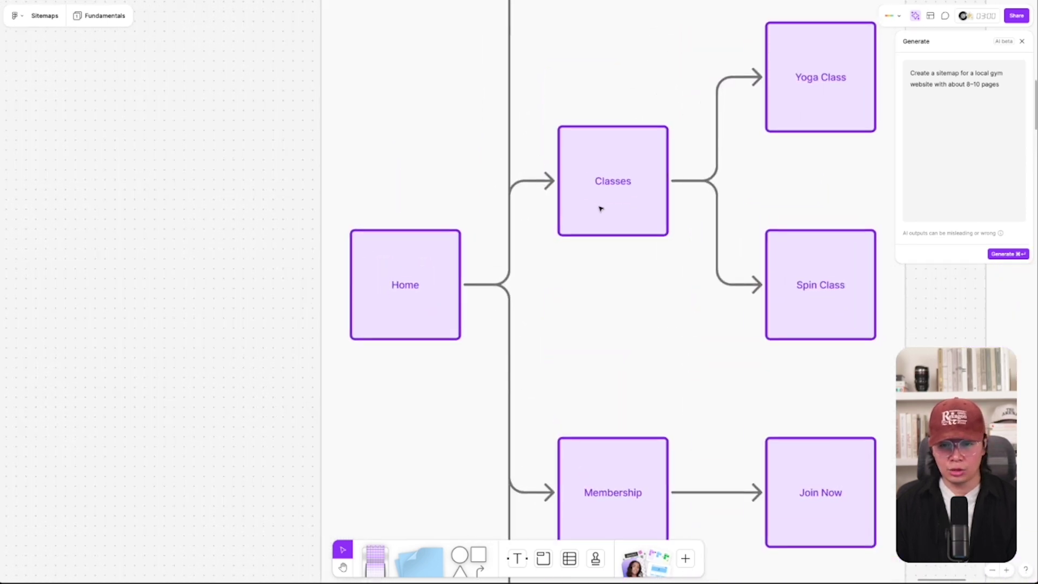
scroll(607, 204, up, 5)
scroll(607, 204, right, 4)
scroll(607, 204, down, 4)
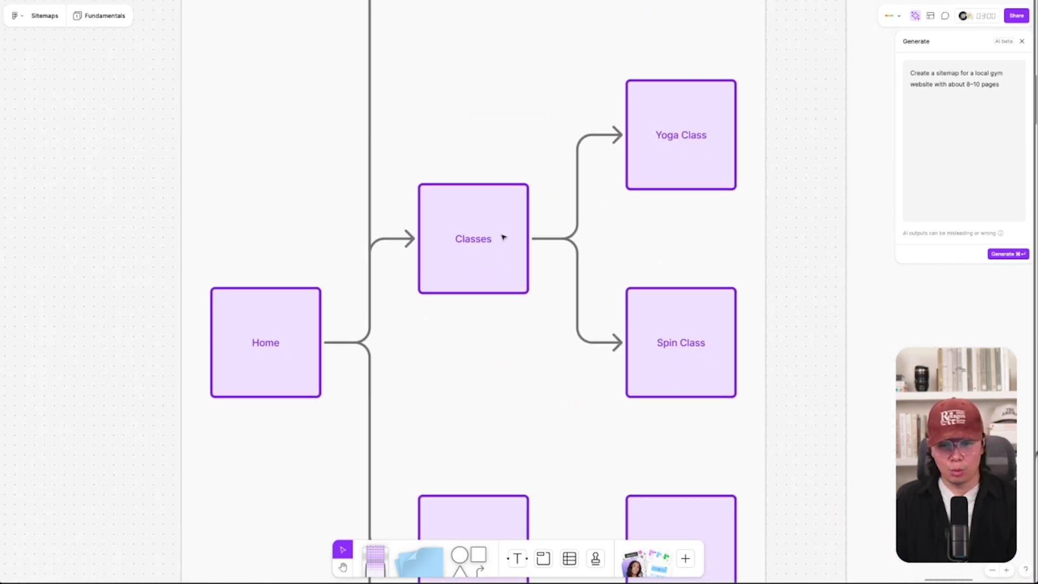
scroll(511, 234, right, 3)
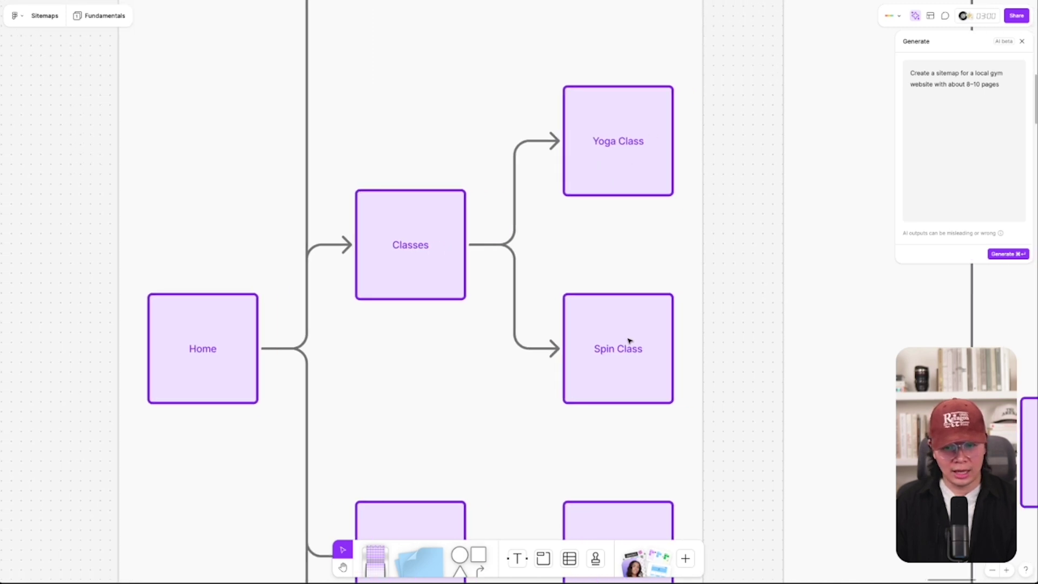
scroll(629, 341, up, 8)
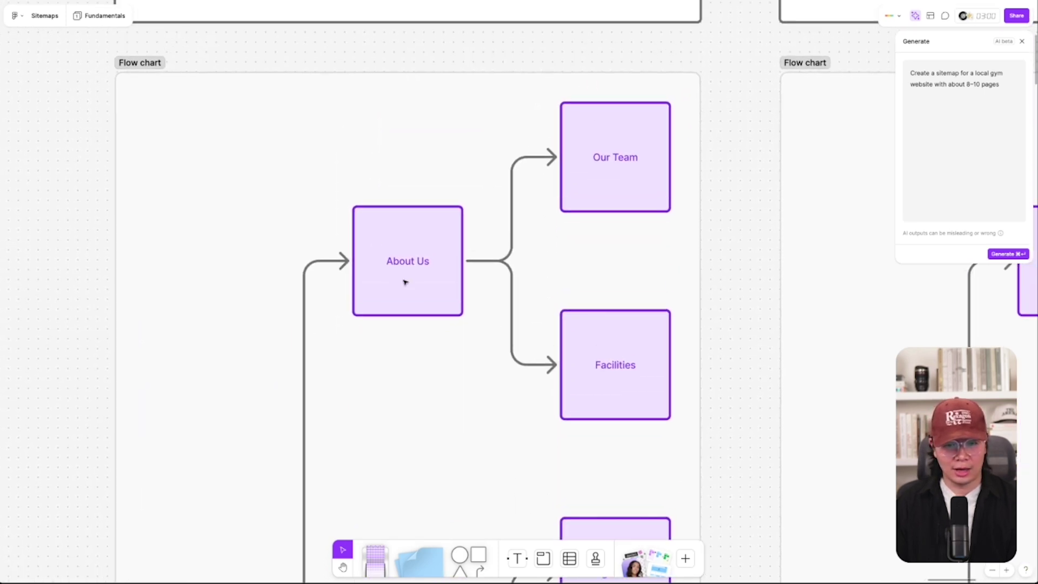
scroll(537, 241, right, 10)
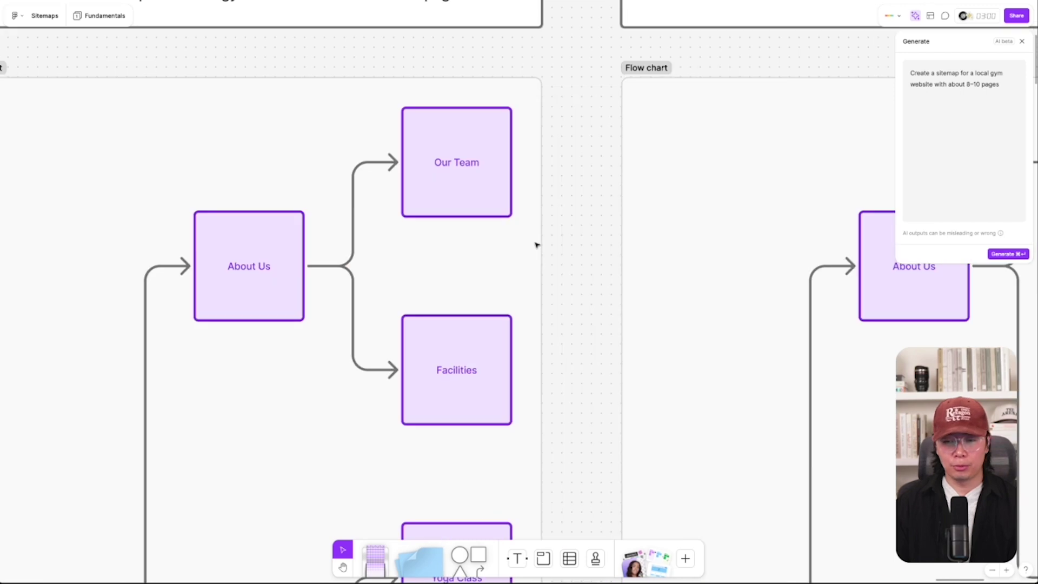
- Close the Generate panel to uncover the detailed Club Fitness prompt above the second flow chart
scroll(535, 241, up, 4)
scroll(500, 117, up, 4)
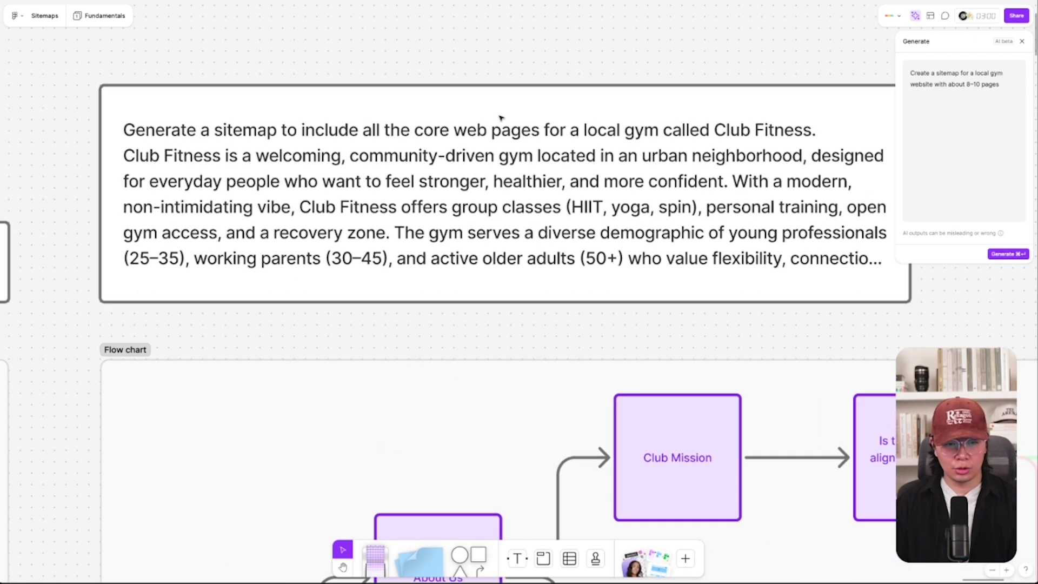
click(1022, 41)
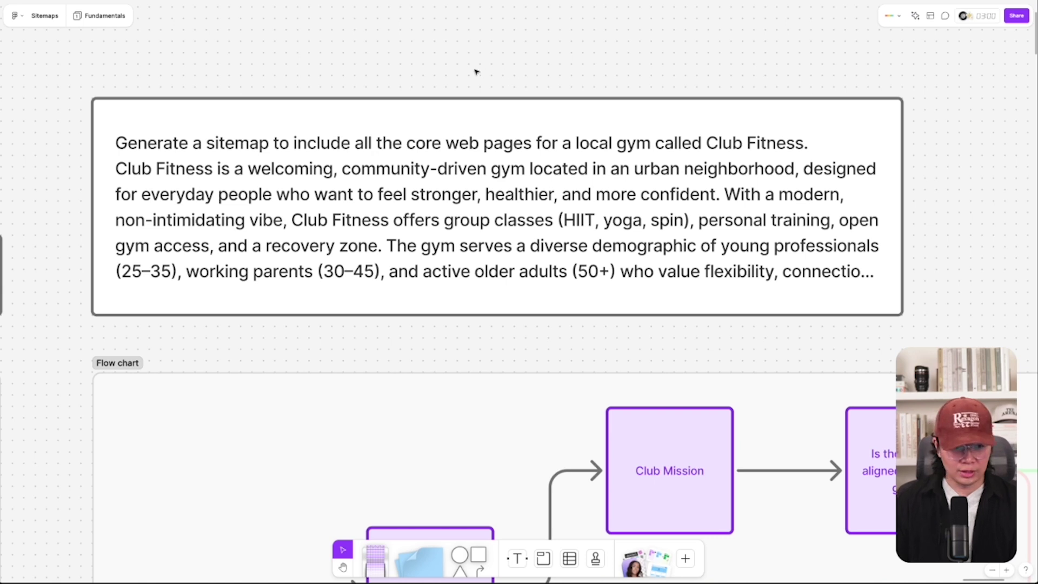
scroll(476, 72, left, 2)
scroll(476, 72, up, 1)
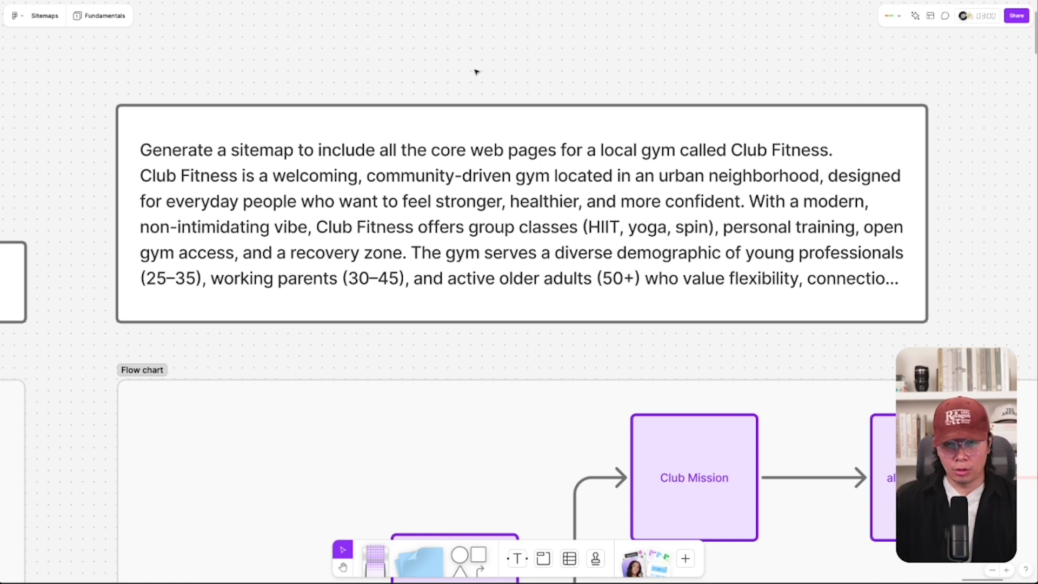
- Highlight and read the detailed prompt's sitemap instruction, its description of Club Fitness, and the sentence on its vibe and services
click(158, 192)
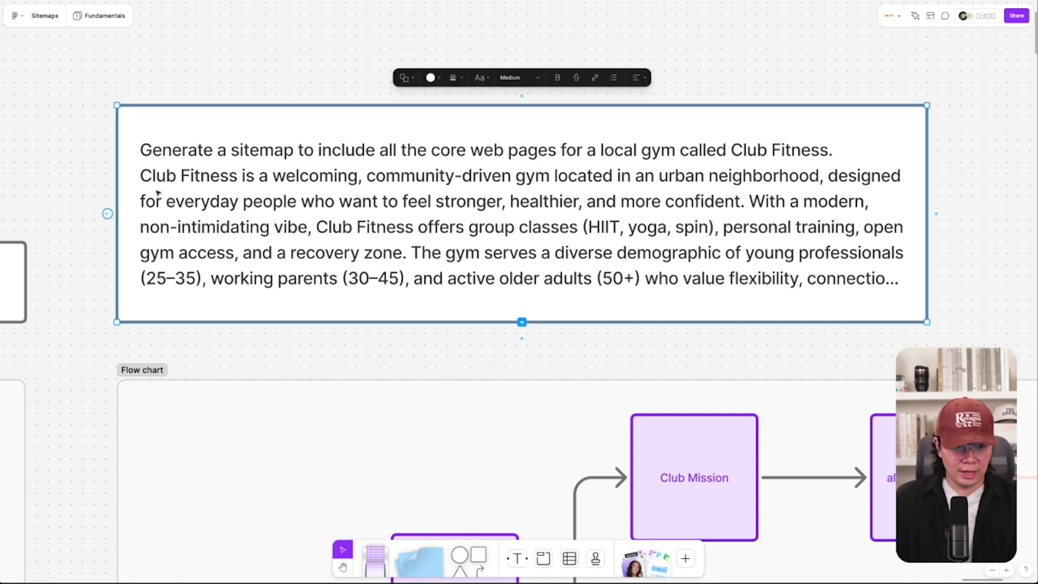
double_click(147, 151)
drag(143, 149, 839, 145)
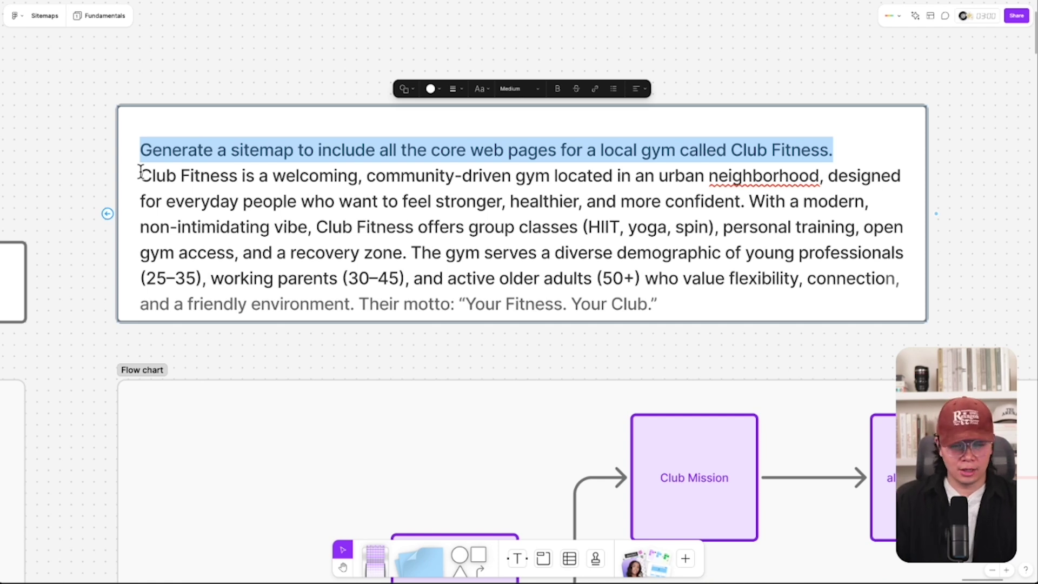
click(249, 176)
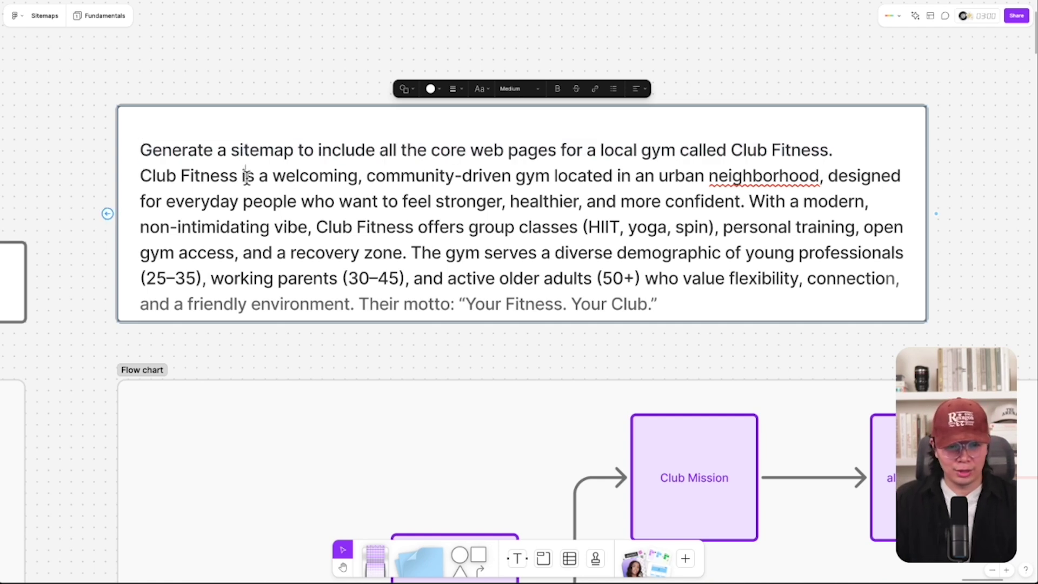
drag(145, 173, 412, 250)
click(753, 202)
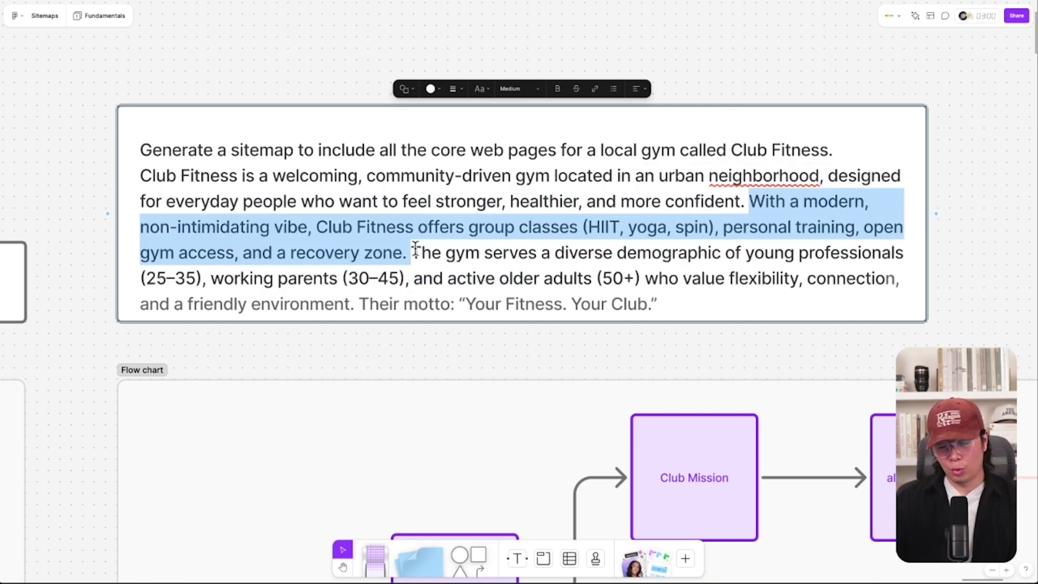
scroll(415, 250, up, 3)
scroll(409, 240, right, 3)
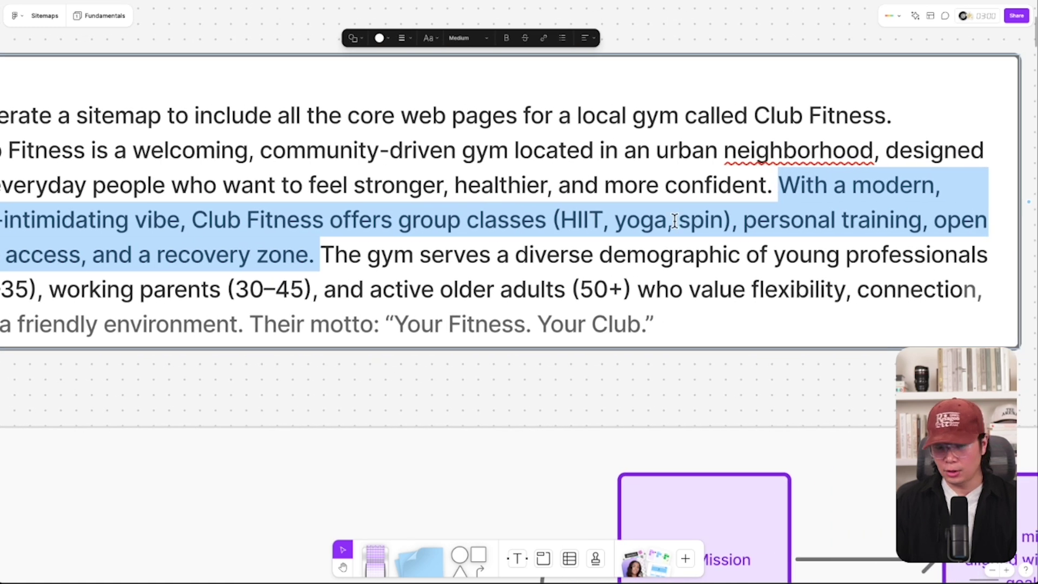
scroll(748, 221, left, 2)
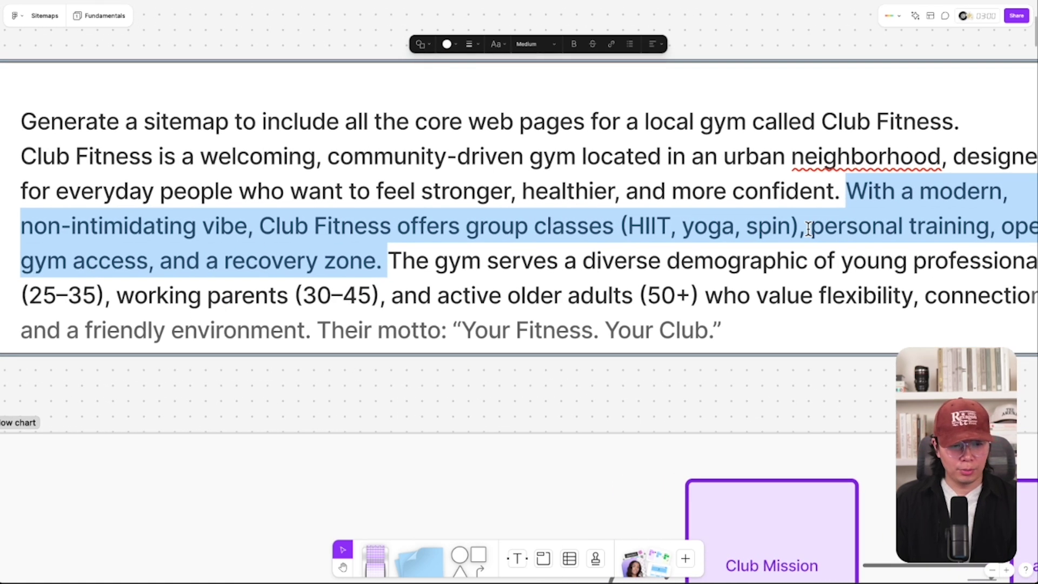
scroll(808, 229, down, 3)
scroll(805, 230, right, 3)
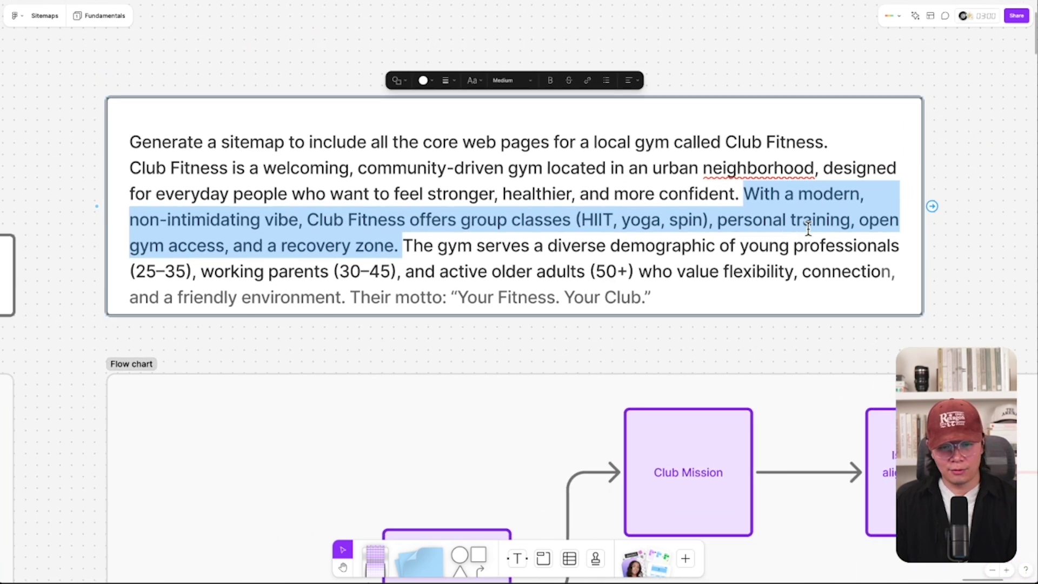
click(397, 243)
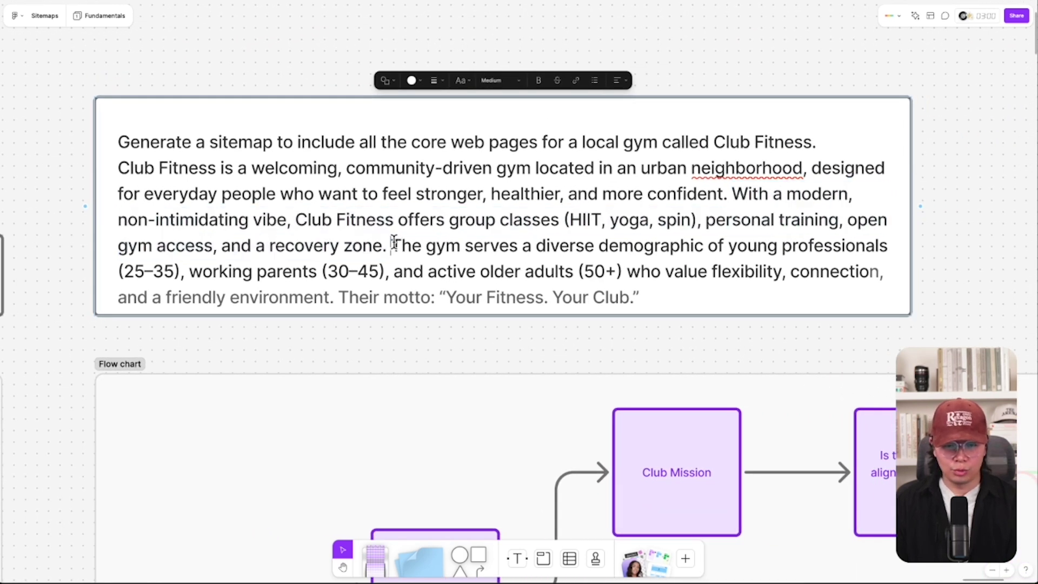
- Highlight and read the detailed prompt's audience sentence, covering young professionals, working parents and active older adults
drag(396, 246, 334, 297)
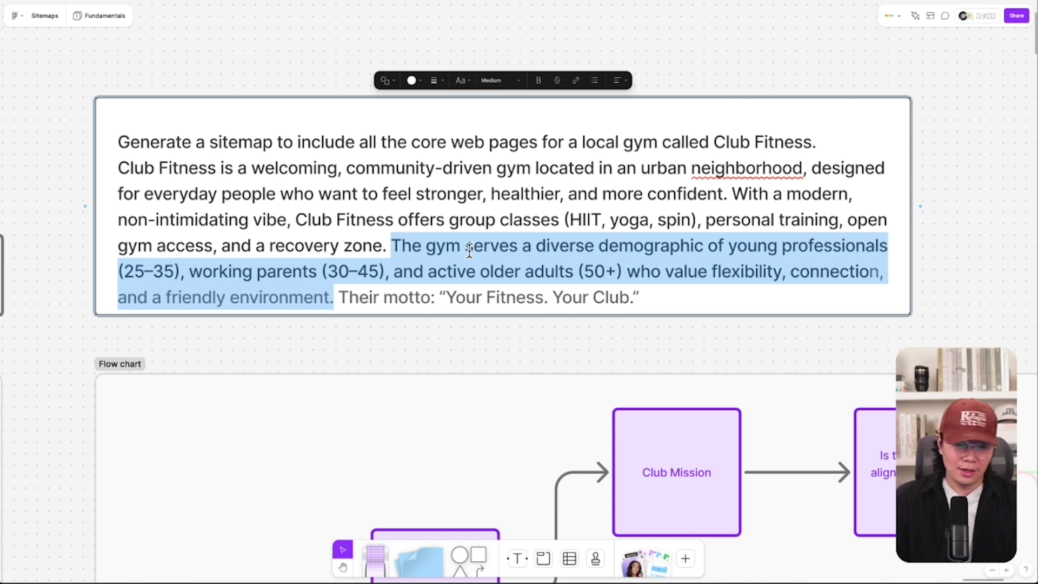
scroll(689, 250, up, 3)
scroll(689, 250, down, 3)
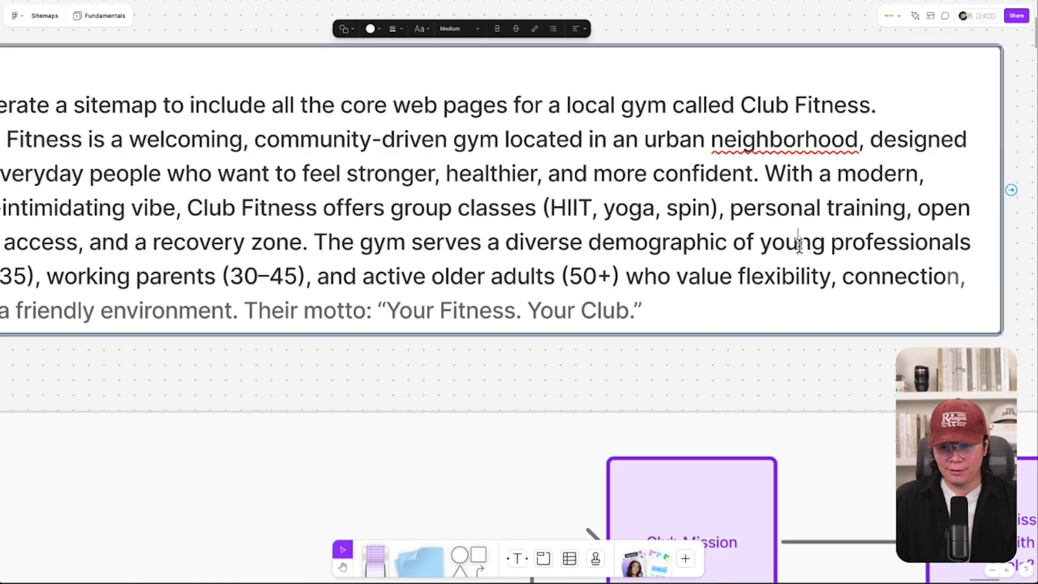
drag(729, 246, 887, 246)
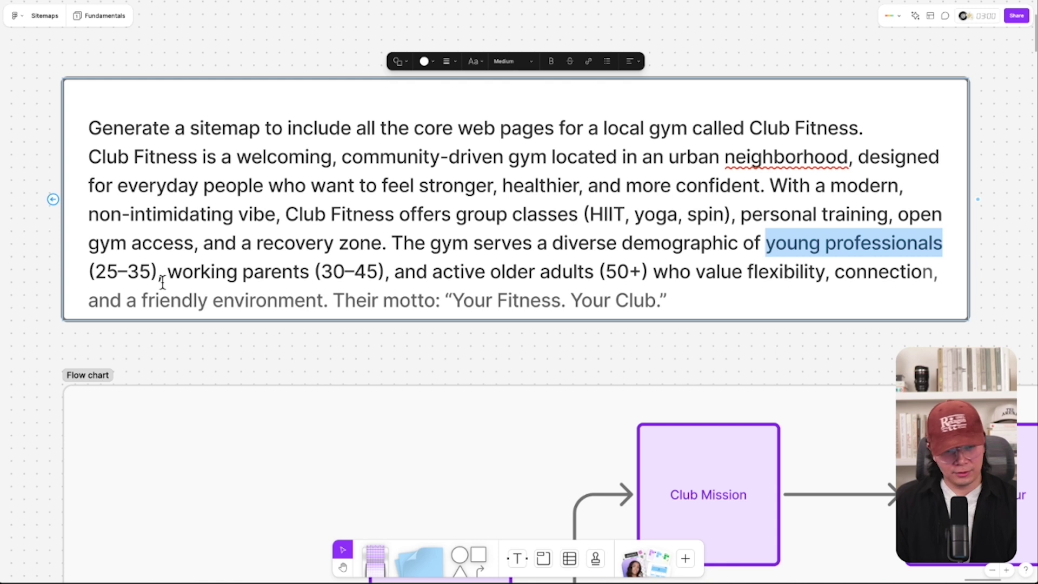
drag(95, 270, 320, 271)
drag(442, 268, 598, 269)
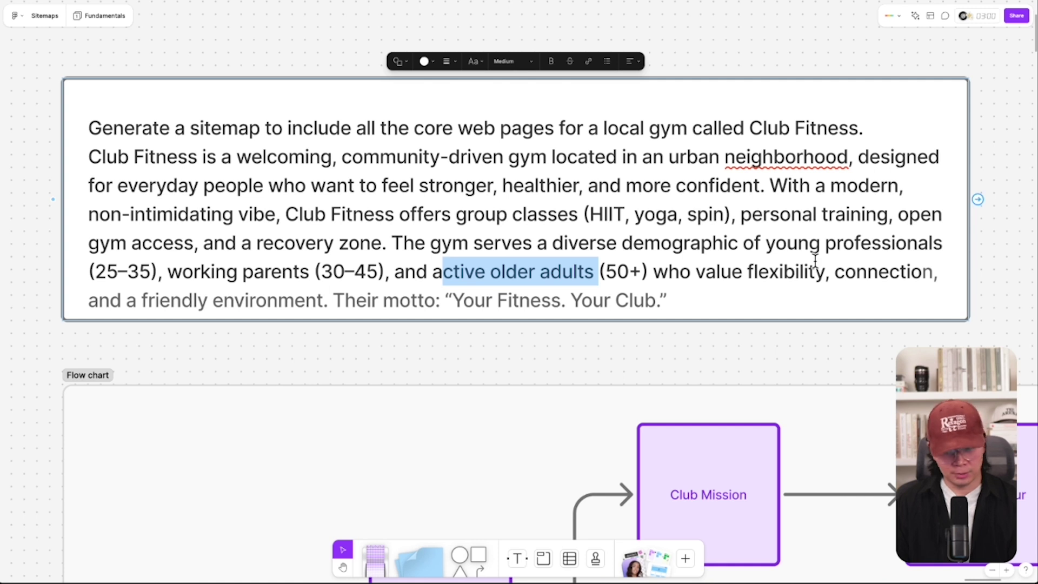
scroll(308, 221, down, 1)
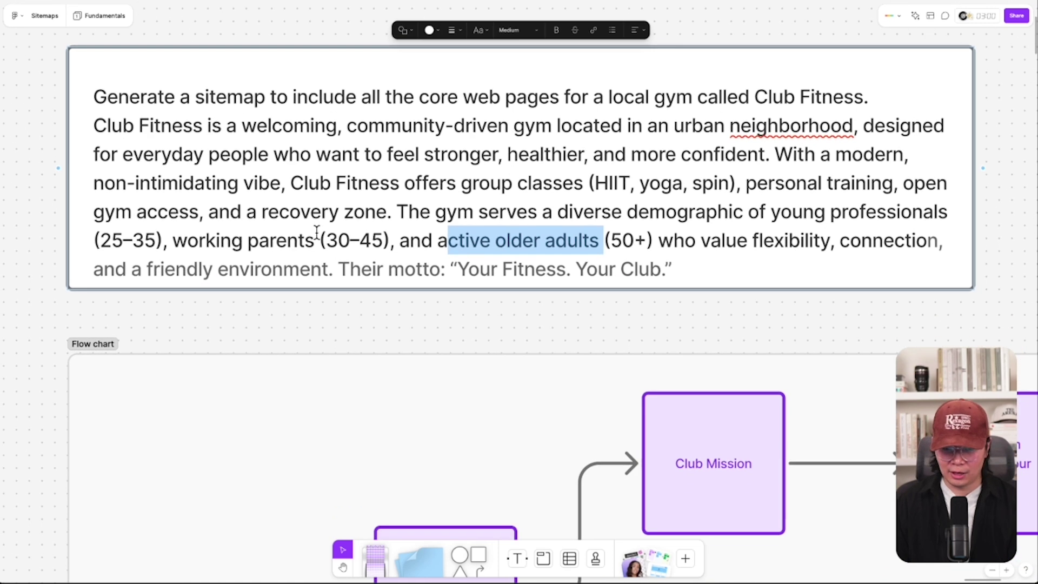
key(Escape)
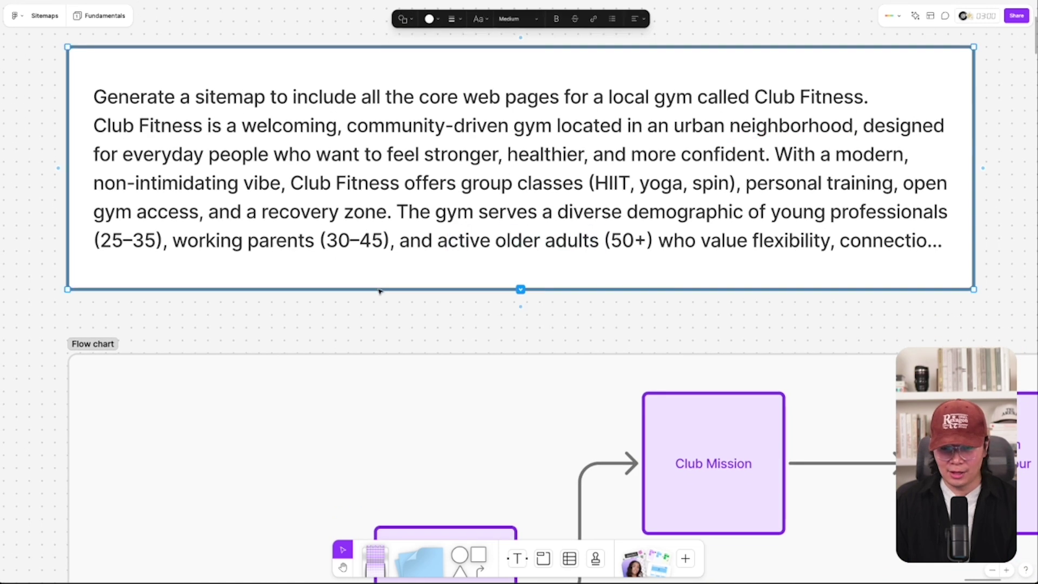
- Expand the detailed Club Fitness prompt box to fit its full text, and copy that text into the Generate prompt
click(521, 290)
click(659, 335)
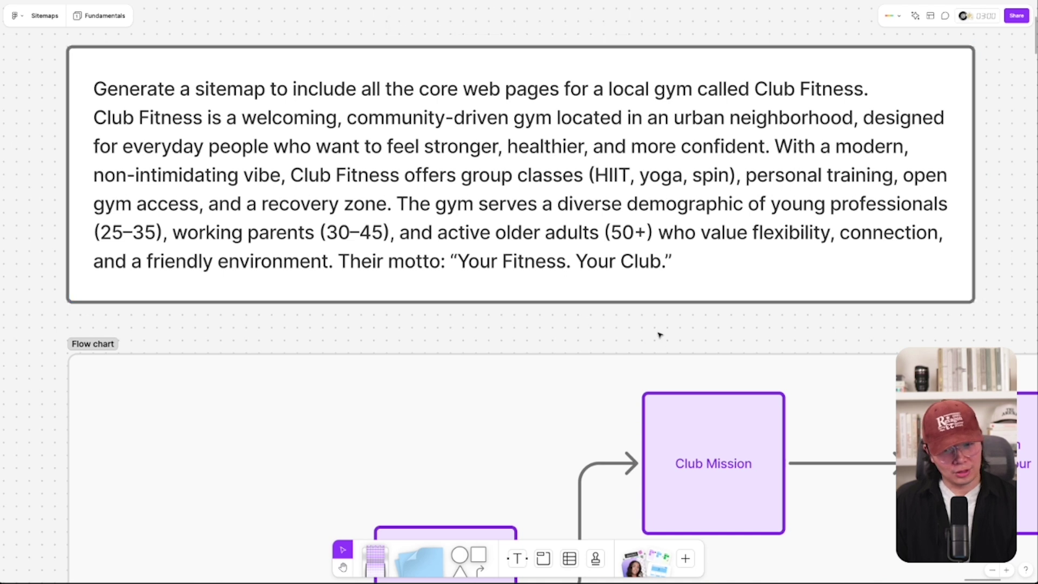
double_click(529, 192)
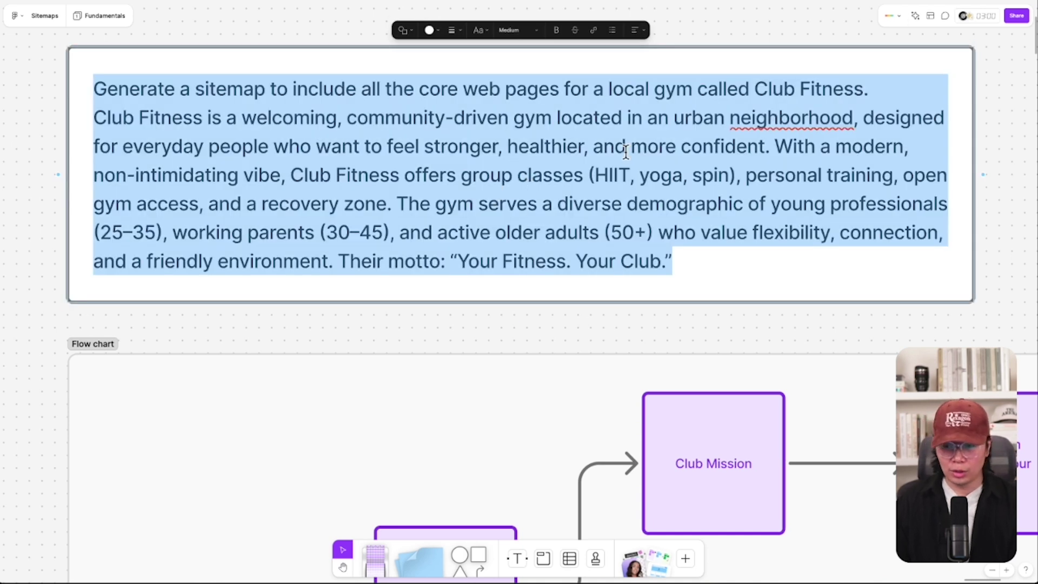
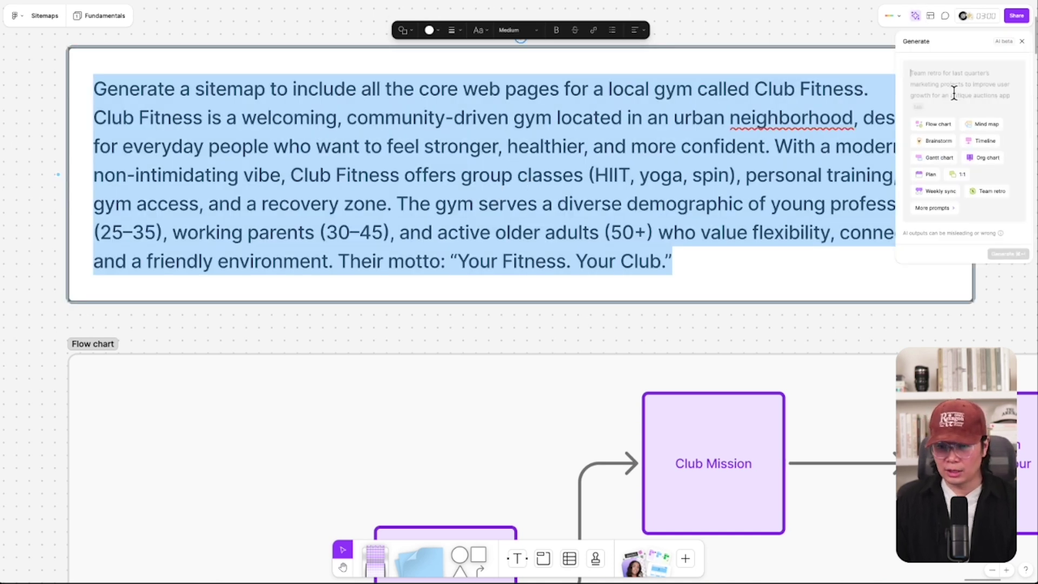
text(Generate a sitemap to include all the core web pages for a local gym called Club Fitness. Club Fitness is a welcoming, community-driven gym located in an urban neighborhood, designed for everyday people who want to feel stronger, healthier, and more confident. With a modern, non-intimidating vibe, Club Fitness offers group classes (HIIT, yoga, spin), personal training, open gym access, and a recovery zone. The gym serves a diverse demographic of young professionals (25–35), working parents (30–45), and active older adults (50+) who value flexibility, connection, and a friendly environment. Their motto: "Your Fitness. Your Club.")
click(853, 320)
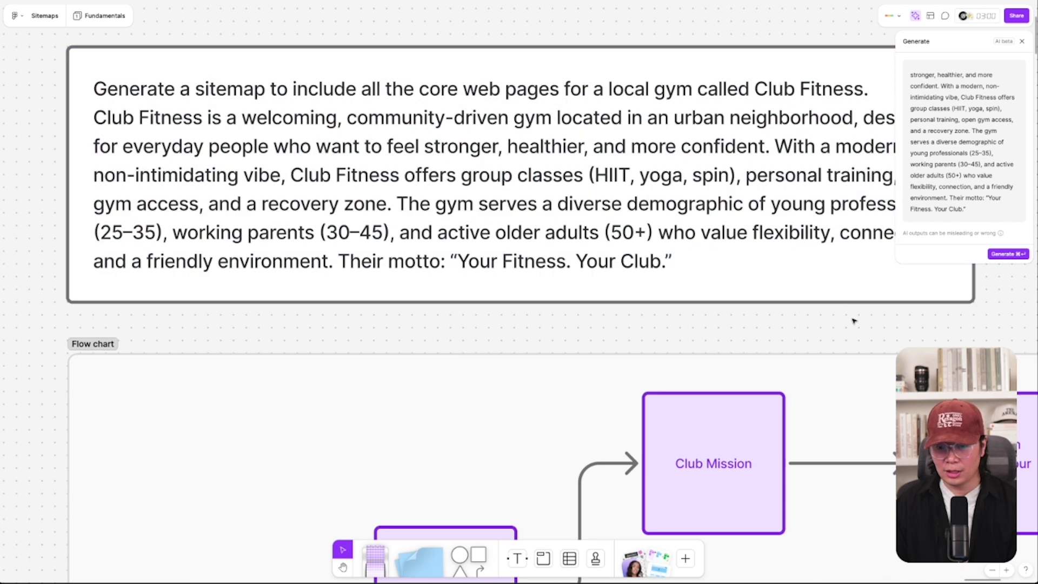
- Examine the detailed prompt's flow chart, from About Us through Homepage to the Open Gym and Recovery Zone branches
scroll(854, 321, down, 10)
scroll(852, 319, right, 3)
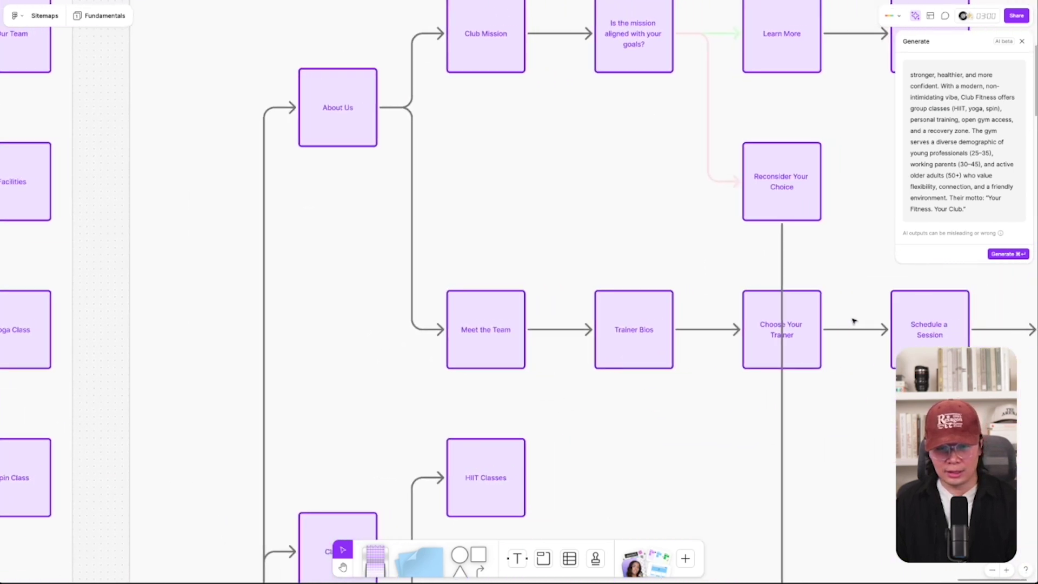
scroll(853, 320, down, 3)
scroll(249, 135, up, 5)
scroll(248, 135, down, 5)
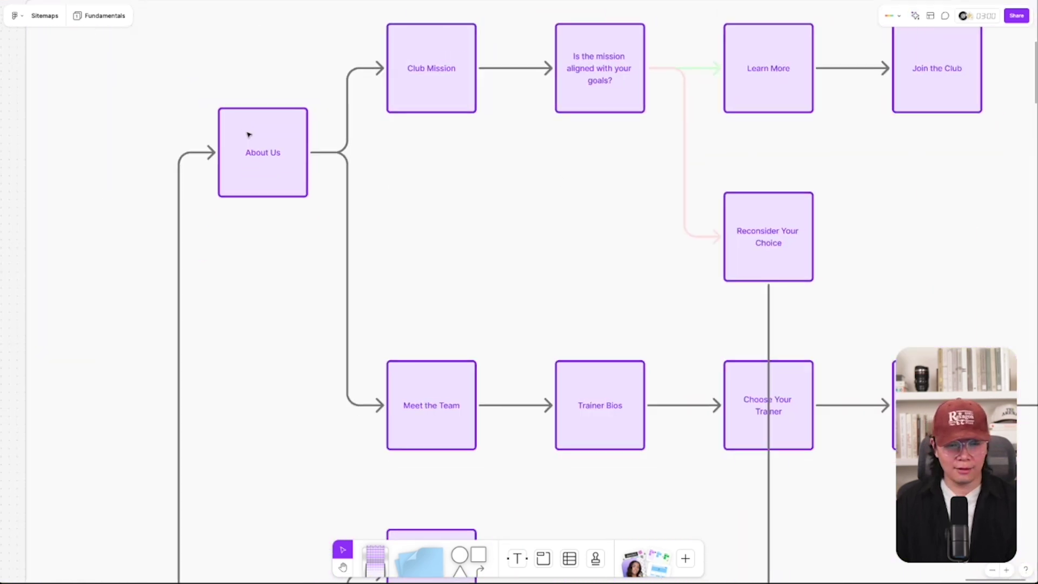
scroll(248, 135, down, 8)
scroll(228, 206, up, 4)
scroll(229, 205, up, 4)
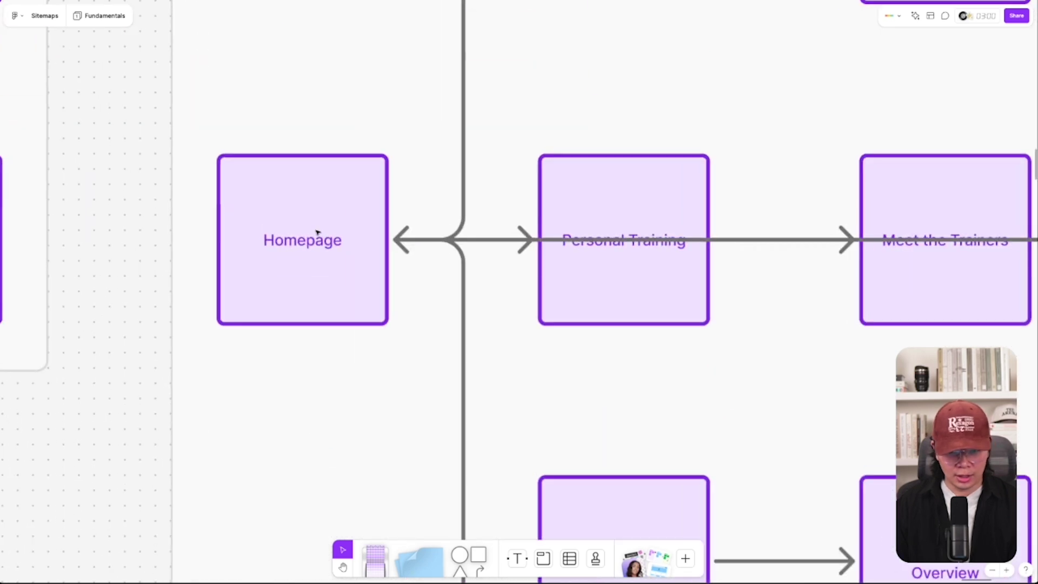
scroll(371, 243, down, 1)
scroll(616, 244, down, 6)
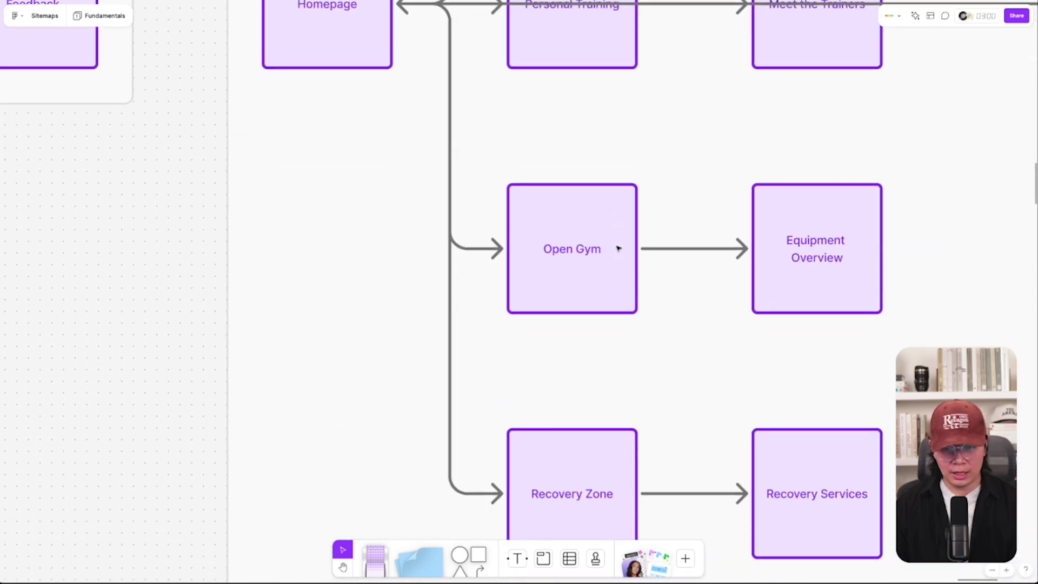
scroll(618, 248, down, 1)
scroll(618, 248, up, 10)
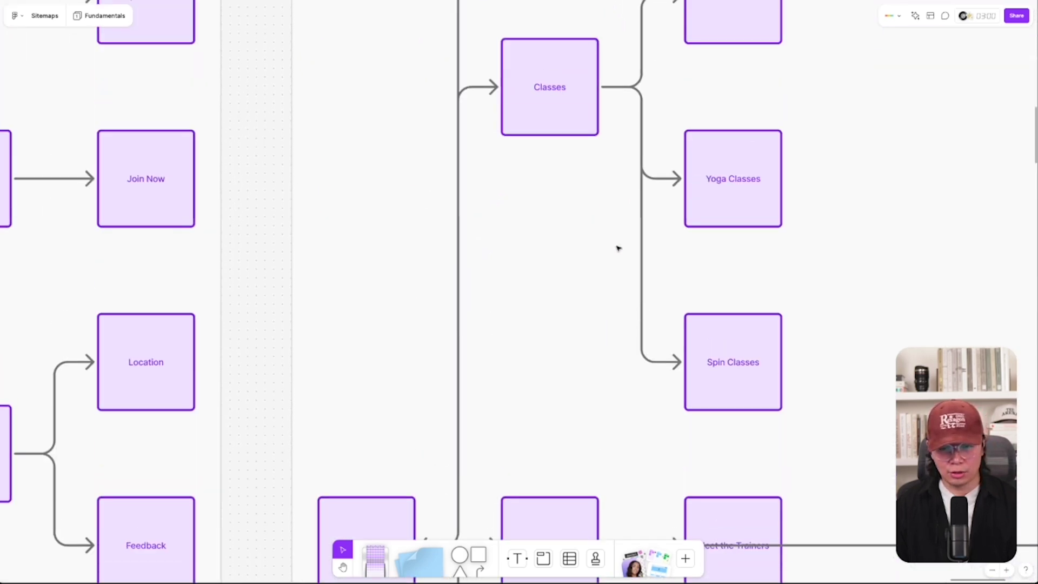
- Inspect the Classes branch of the second flow chart, including its HIIT, Yoga and Spin Classes pages
scroll(618, 248, right, 2)
scroll(618, 247, down, 1)
click(626, 115)
click(613, 271)
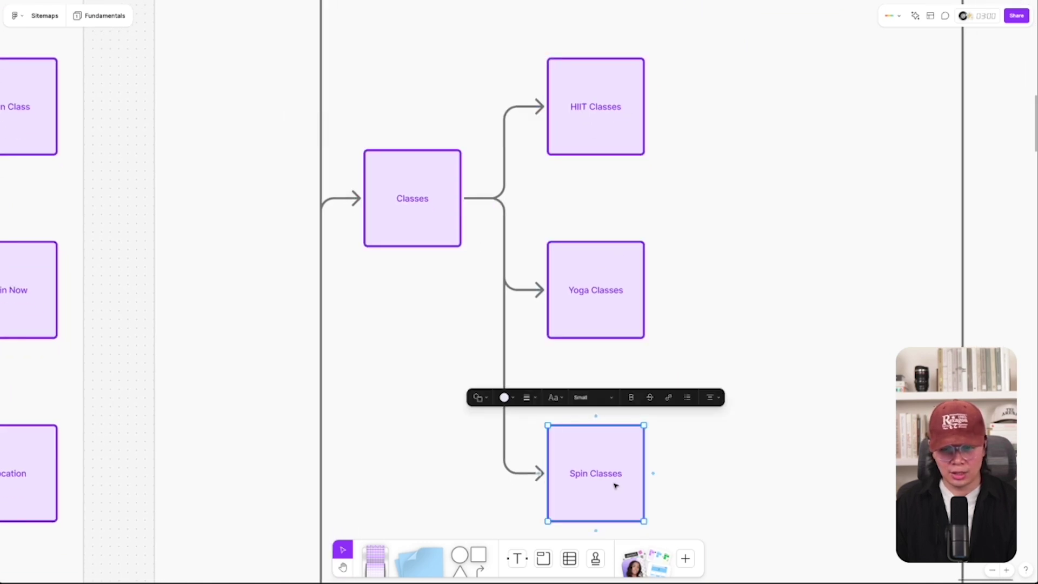
click(713, 255)
scroll(713, 255, up, 8)
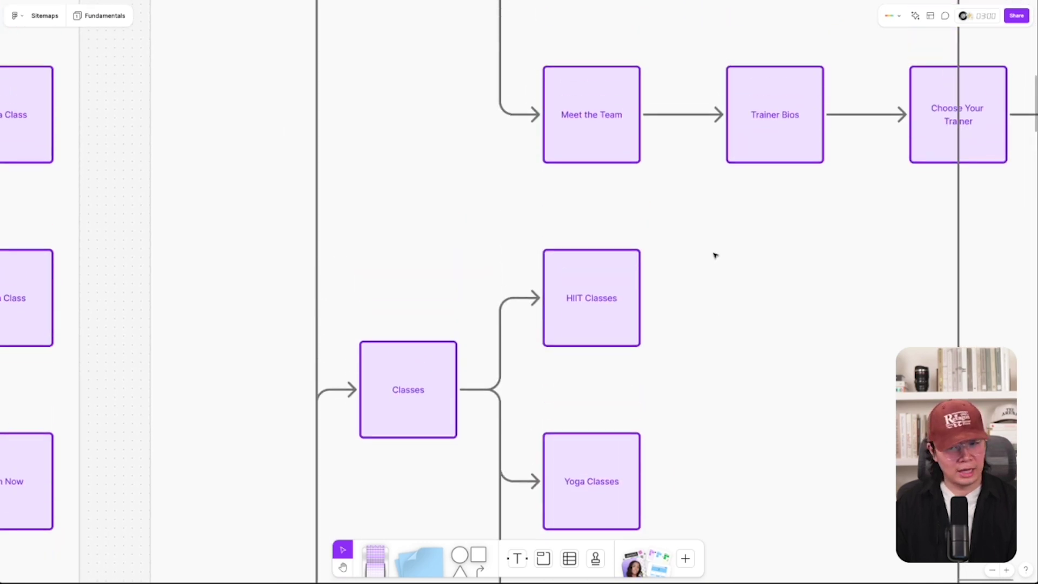
- Review the second flow chart's About Us and Classes branches and compare them with the short prompt's flow chart
scroll(715, 256, up, 4)
scroll(714, 255, right, 6)
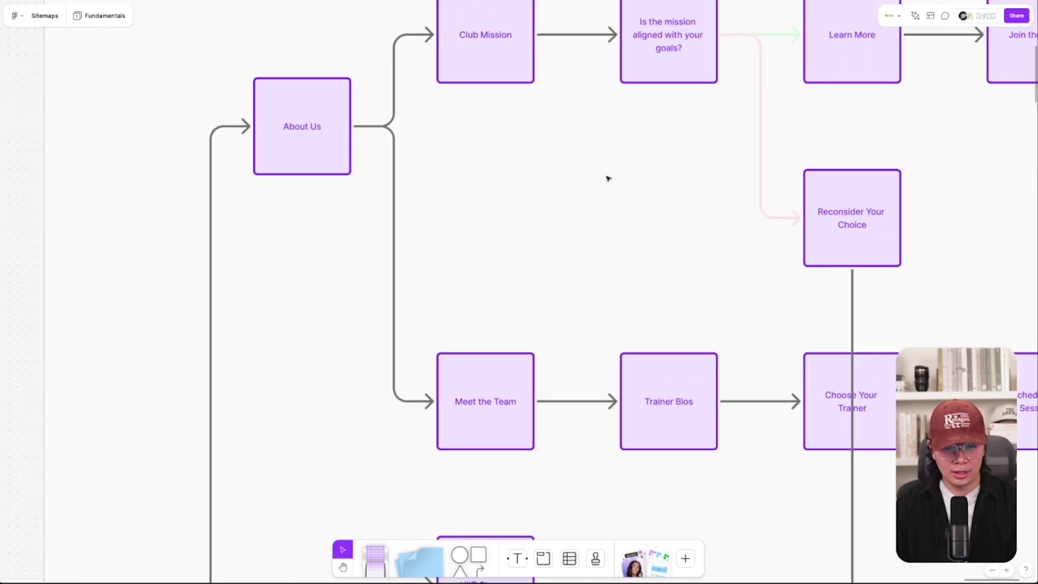
scroll(506, 214, down, 10)
scroll(505, 214, up, 2)
scroll(506, 214, right, 1)
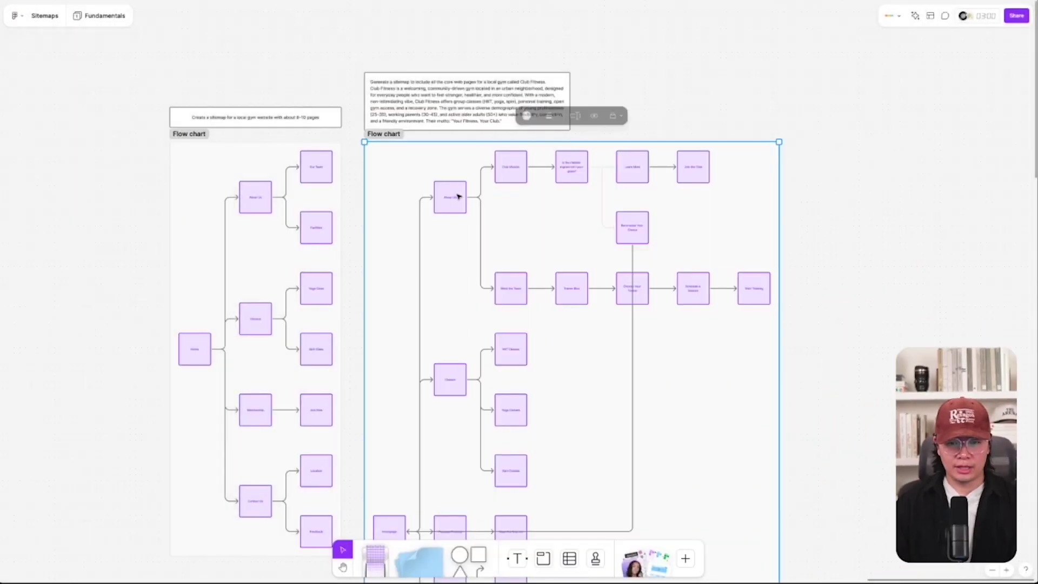
scroll(444, 201, up, 5)
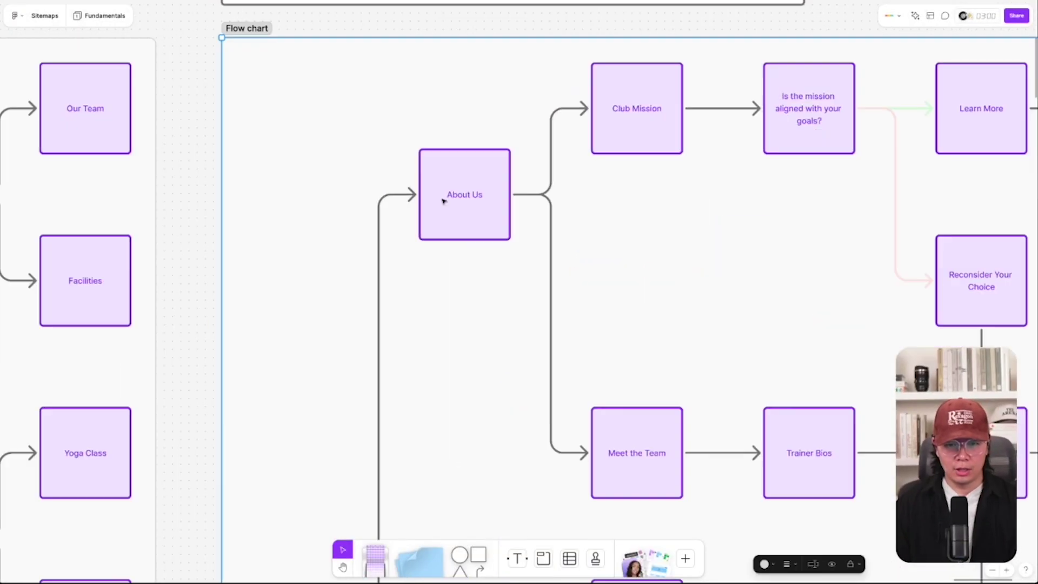
scroll(443, 201, down, 10)
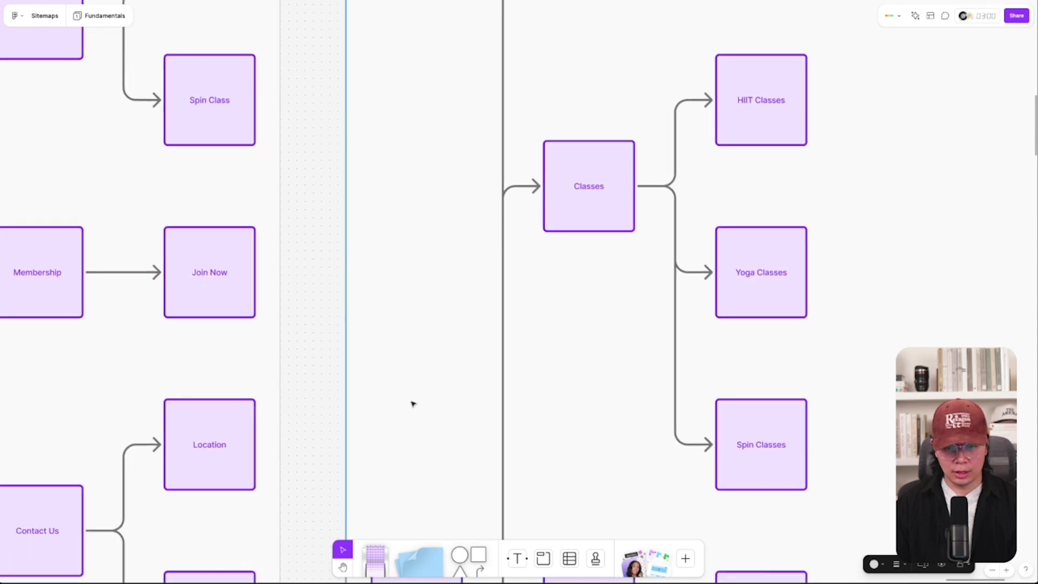
scroll(410, 179, up, 5)
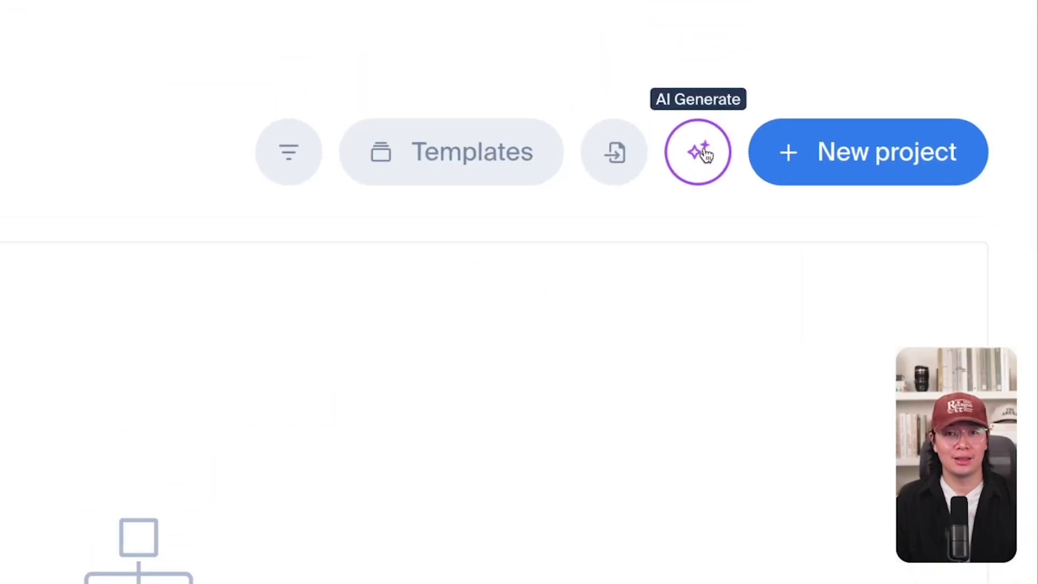
- Switch to Octopus and generate an AI sitemap from the detailed Club Fitness prompt
click(706, 152)
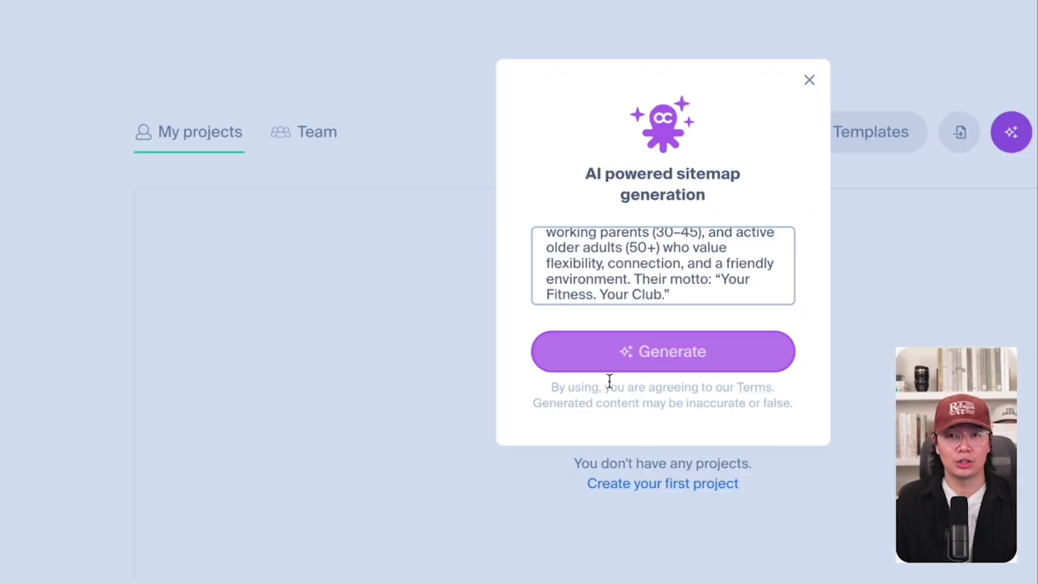
click(610, 369)
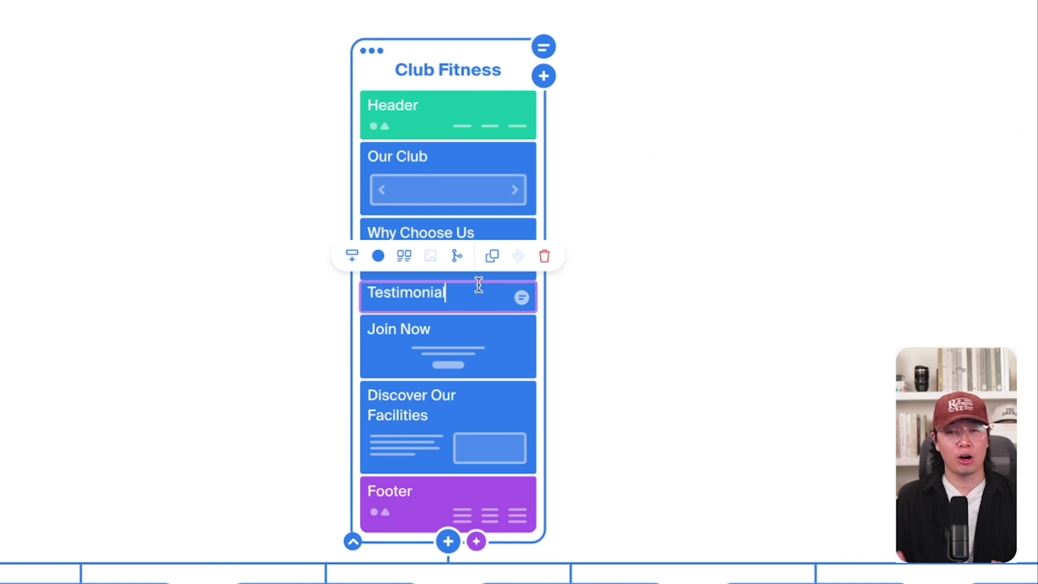
- Give the Club Fitness page's Testimonial section a three-column text wireframe and move it below Join Now
click(664, 304)
drag(474, 286, 499, 367)
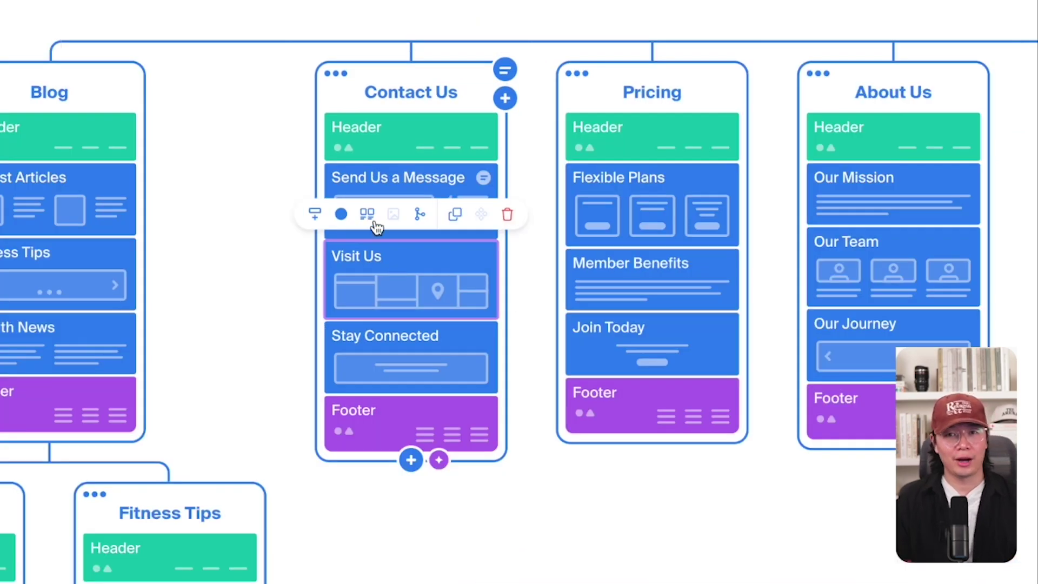
- Open the wireframe choices for the Contact Us page's Visit Us section and look through the available layouts
click(371, 213)
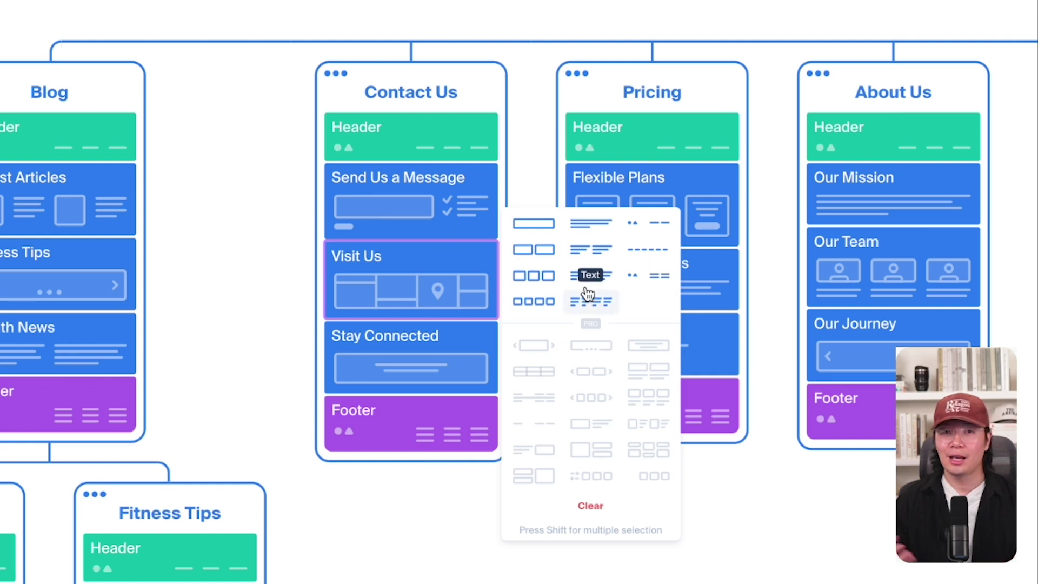
scroll(602, 325, down, 5)
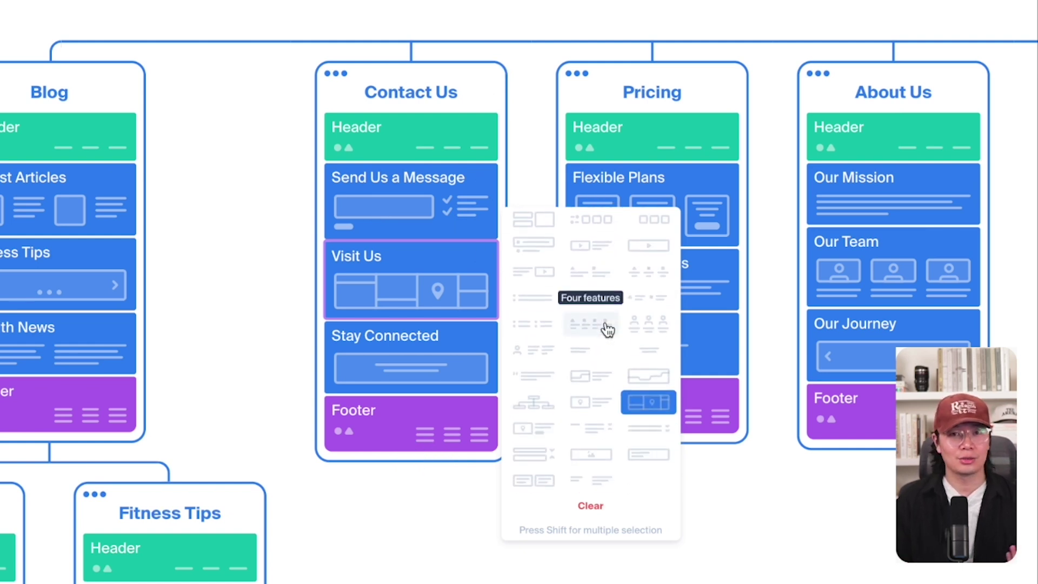
scroll(608, 329, down, 2)
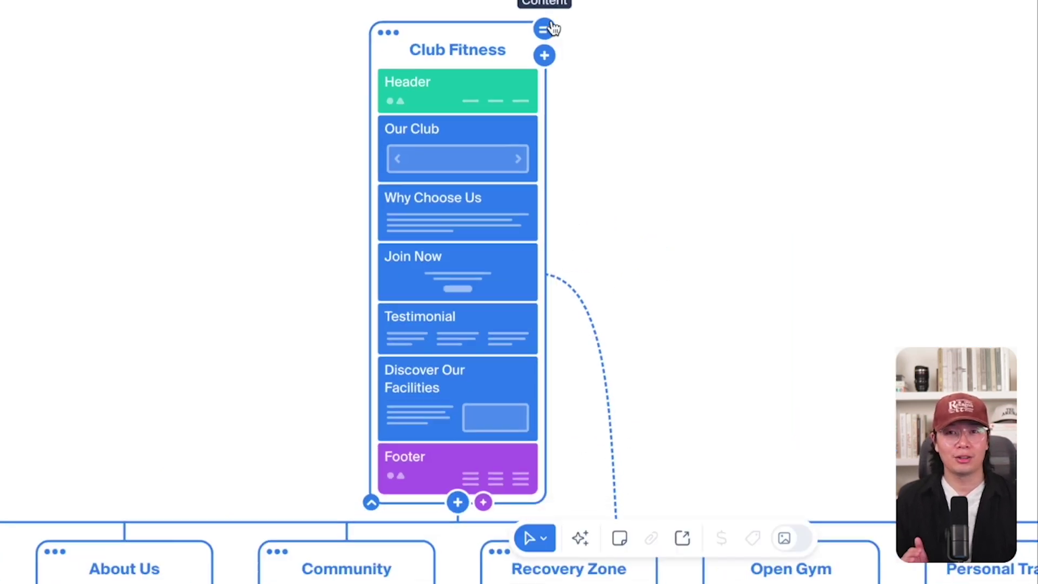
- Open the Club Fitness page's content and generate AI copy for its sections from Our Club onward
scroll(548, 54, up, 2)
click(548, 70)
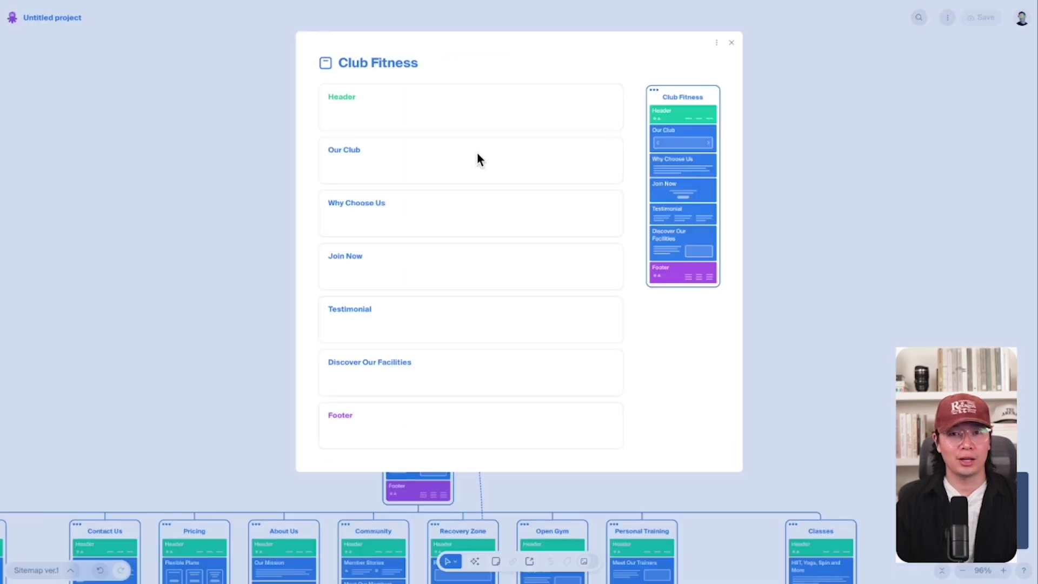
click(410, 158)
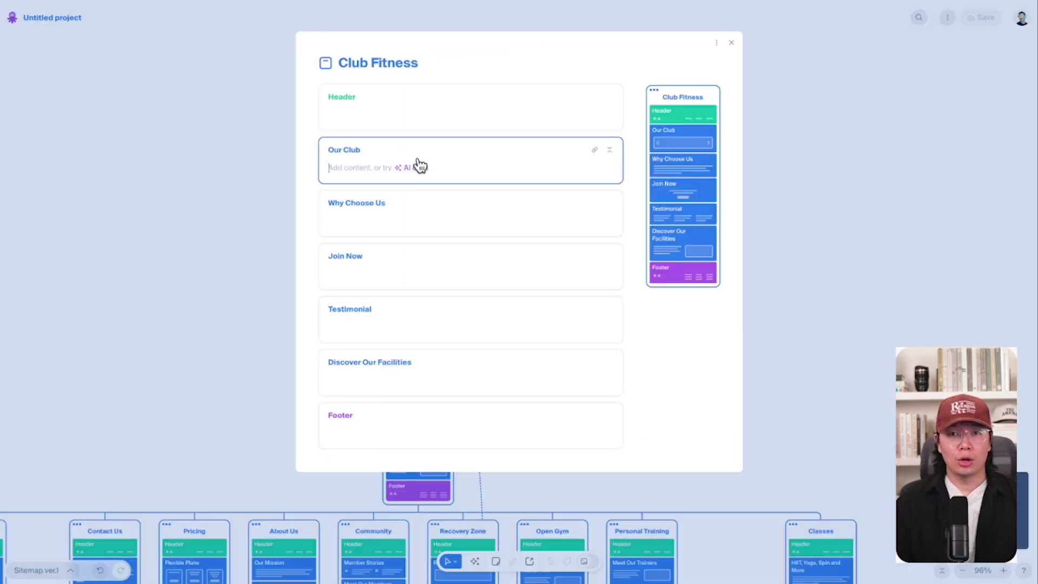
click(416, 310)
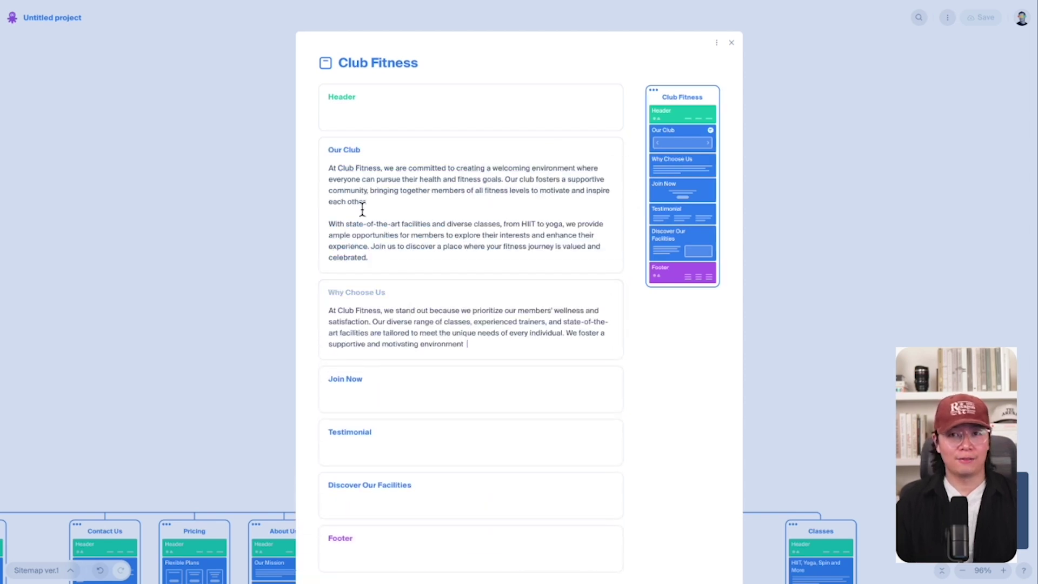
scroll(468, 412, down, 5)
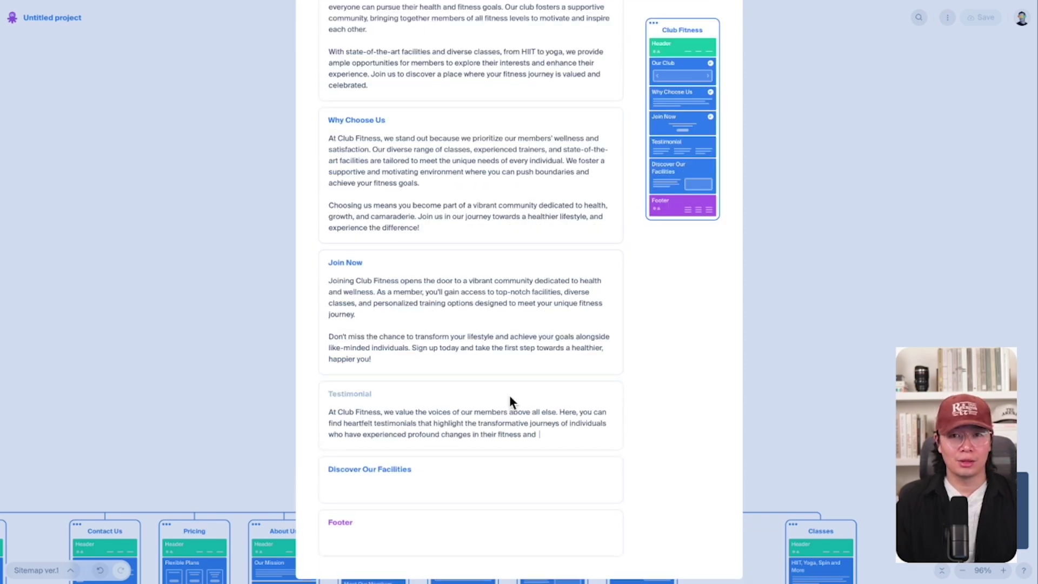
drag(374, 346, 445, 379)
click(968, 14)
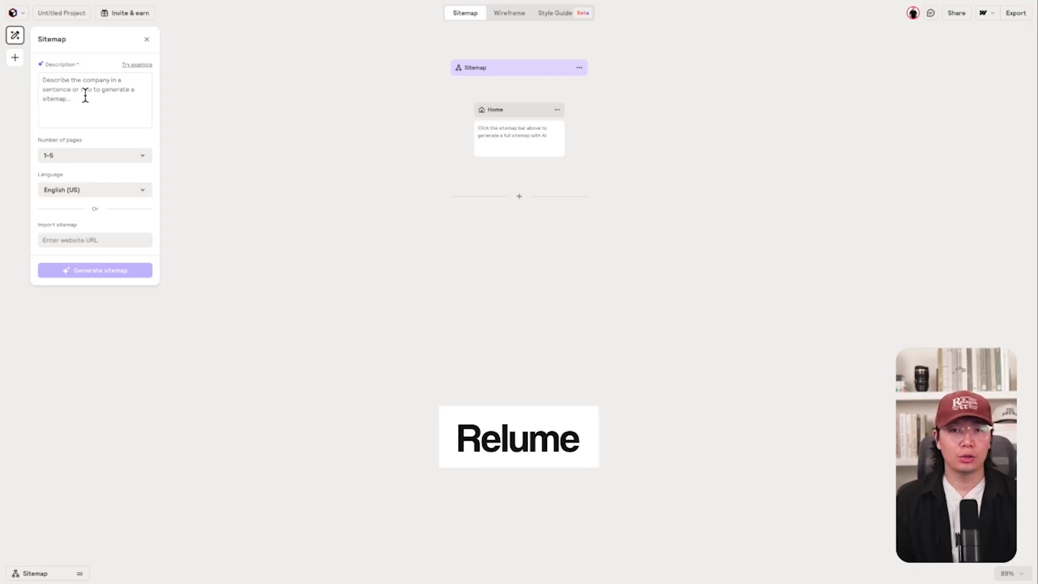
- Switch to Relume, enter the Club Fitness description for the sitemap, and open the language options
text(Club Fitness is a welcoming, community-driven gym located in an urban neighborhood, designed for everyday people who want to feel stronger, healthier, and more confident. With a modern, non-intimidating vibe, Club Fitness offers group classes (HIIT, yoga, spin), personal training, open gym access, and a recovery zone. The gym serves a diverse demographic of young professionals (25–35), working parents (30–45), and active older adults (50+) who value flexibility, connection, and a friendly environment. Their motto: "Your Fitness. Your Club.")
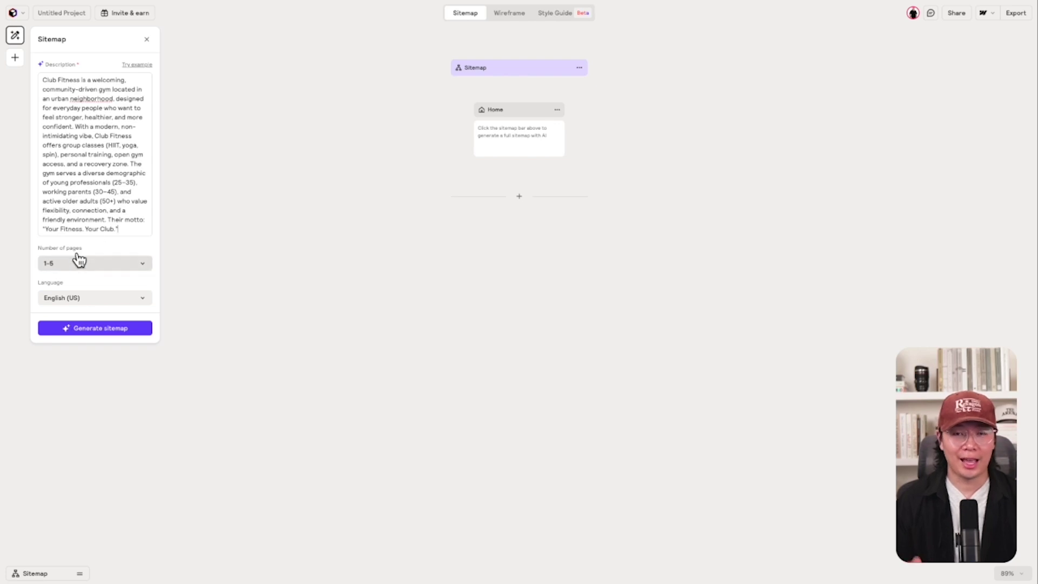
click(92, 296)
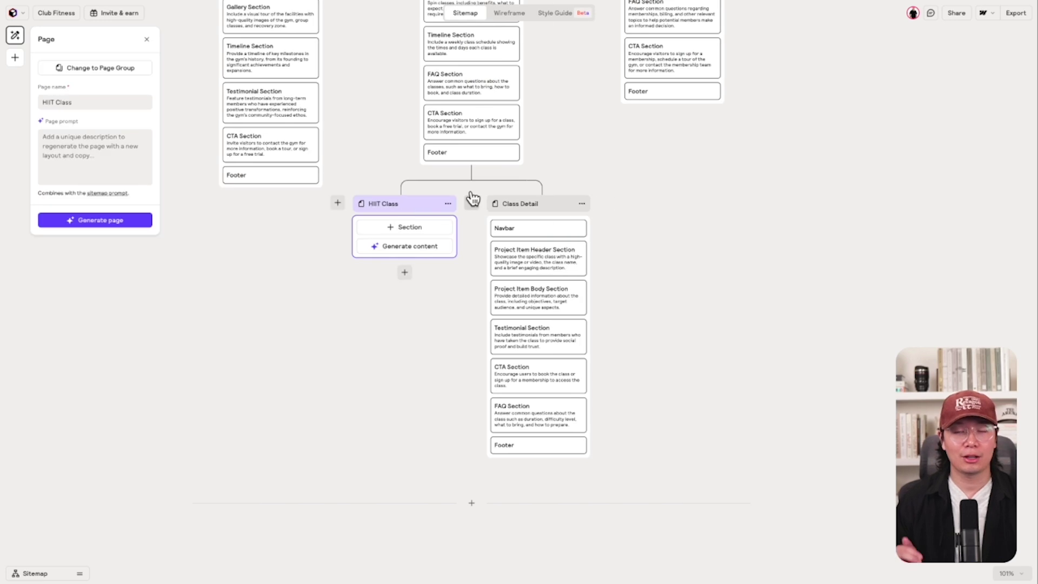
- Add Yoga Class and Spin Class pages beside HIIT Class and generate content for all three class pages
click(472, 202)
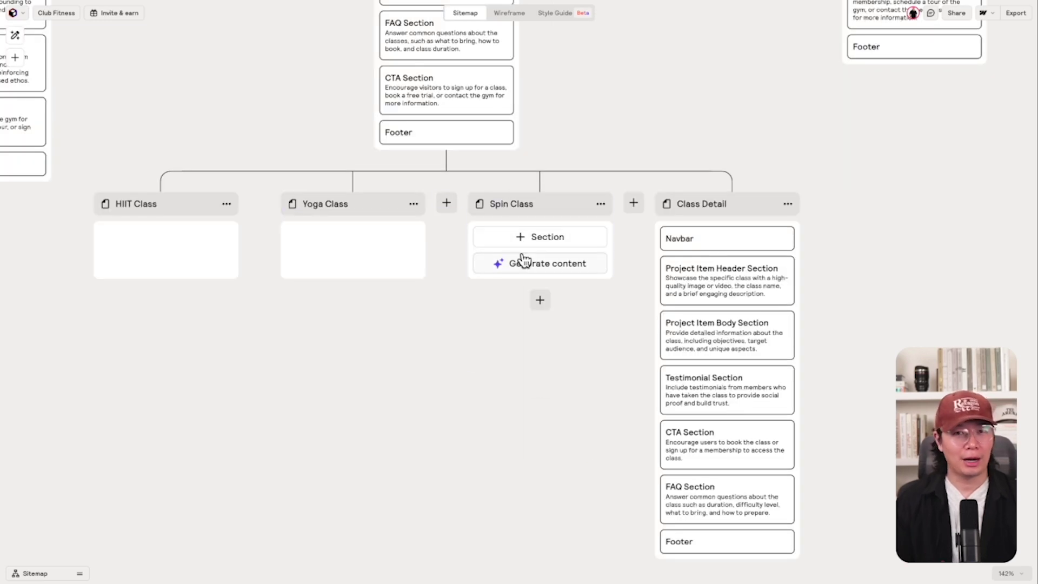
click(524, 261)
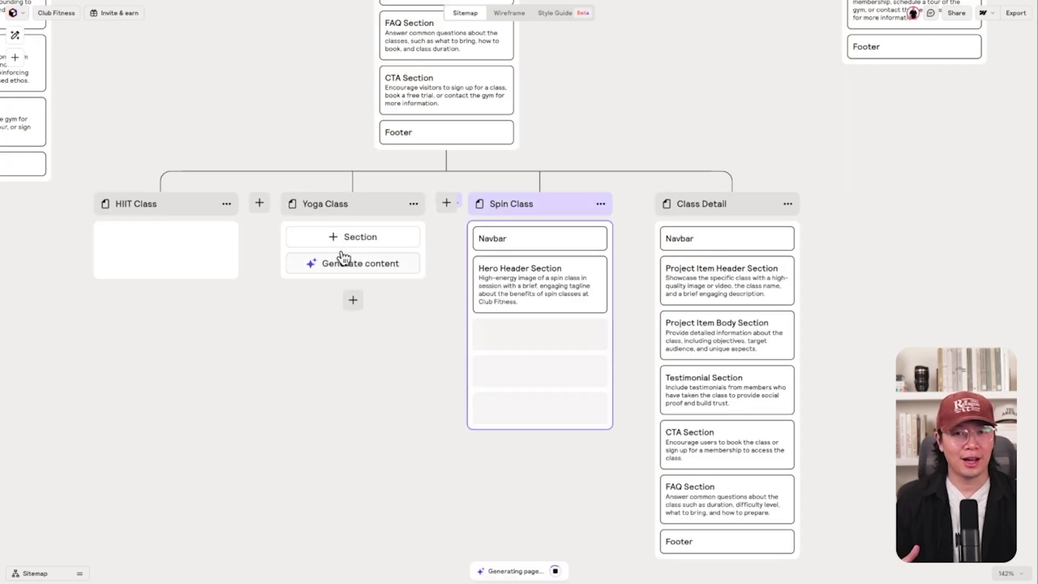
click(346, 263)
click(183, 261)
- Color the Yoga Class page's CTA Section orange and the Feature Section directly below it green
scroll(317, 265, down, 5)
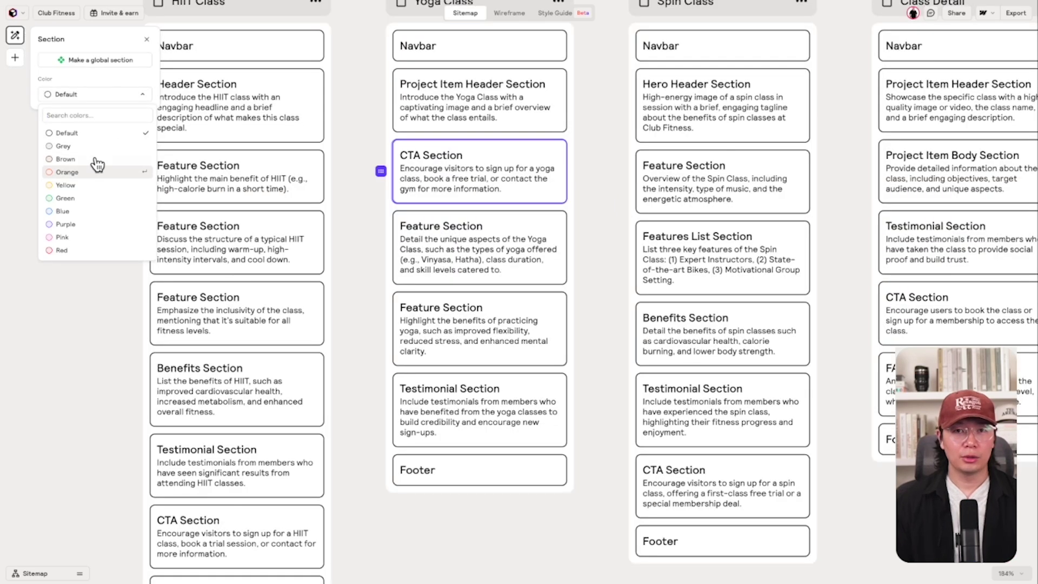
click(91, 169)
click(515, 232)
click(90, 92)
click(90, 198)
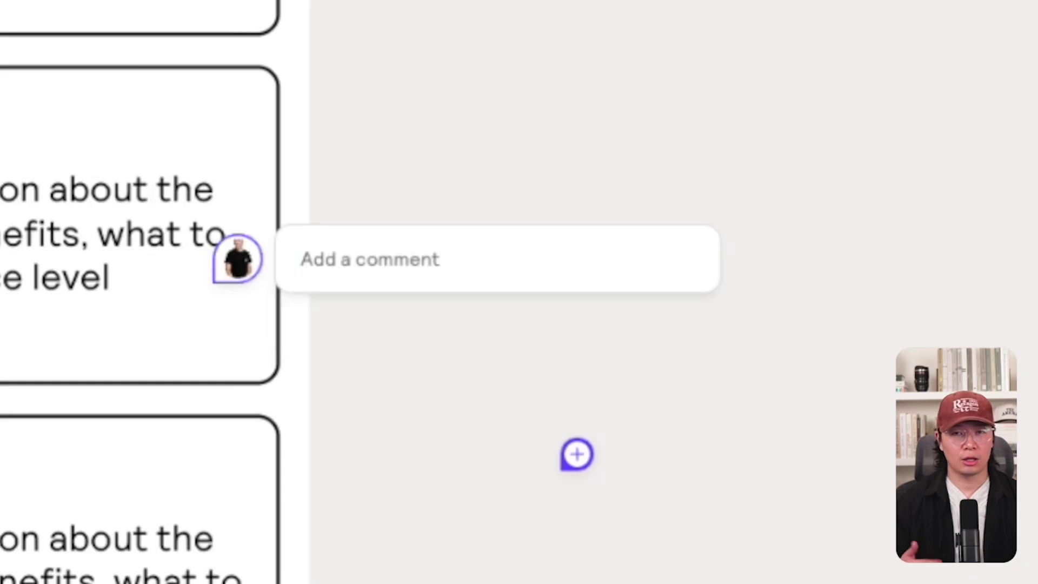
- Post the comment "This is great!" on the sitemap section
text(This is great!)
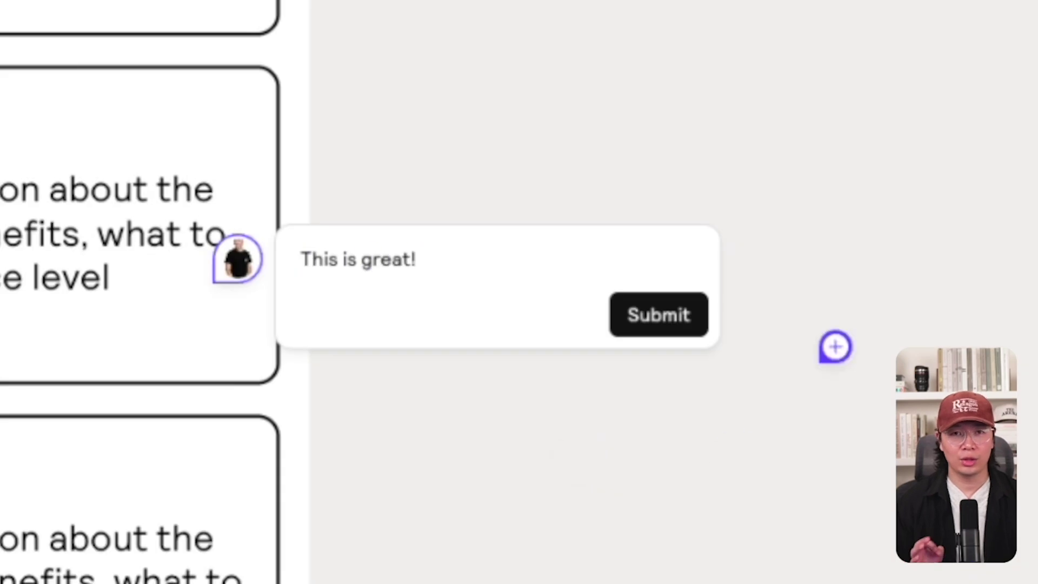
key(Return)
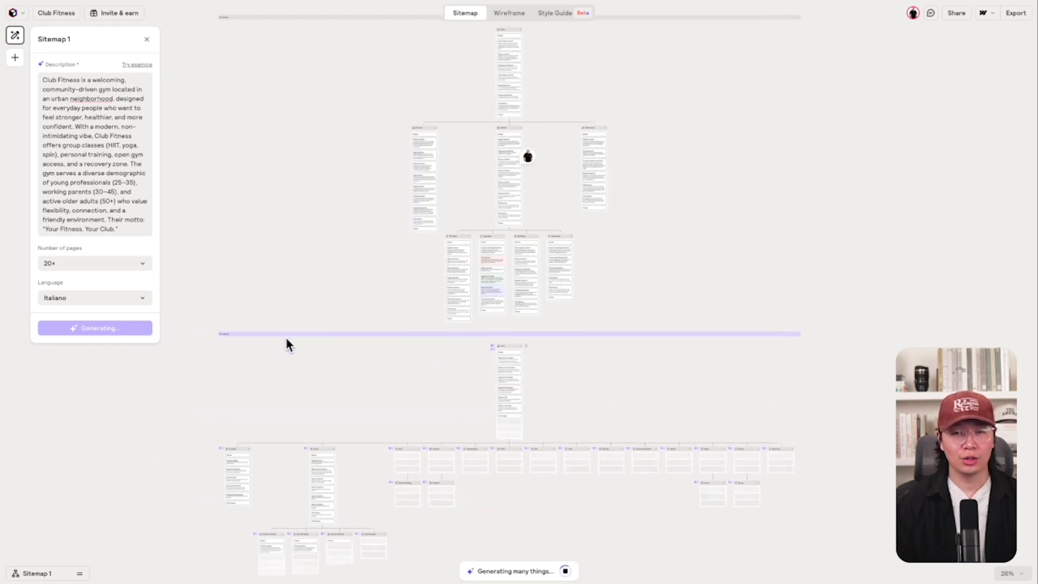
scroll(436, 71, down, 5)
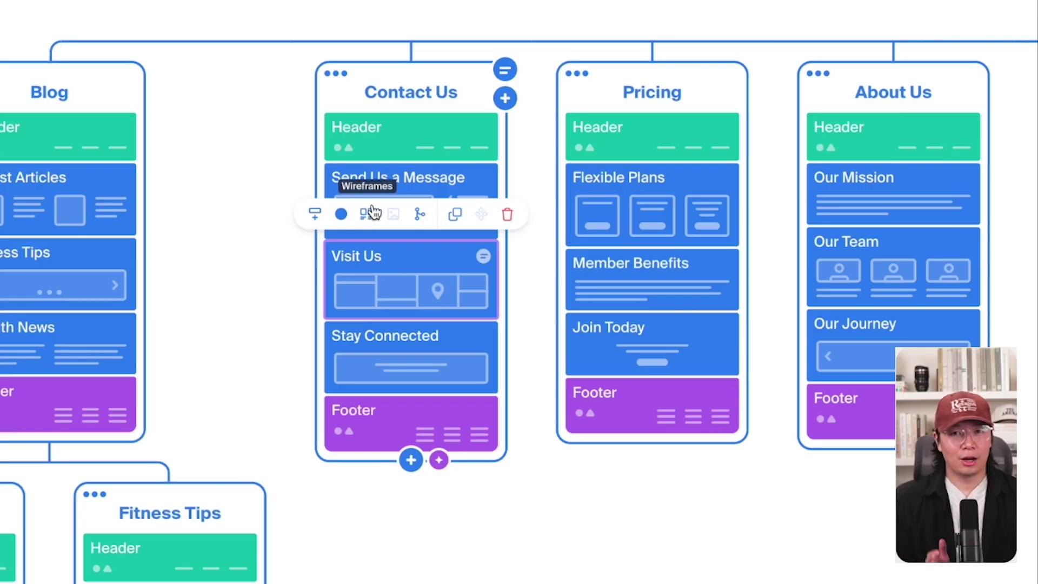
- Compare the wireframe options of Octopus's Visit Us section with the section outlines of Relume's HIIT, Yoga and Spin Class pages
click(372, 213)
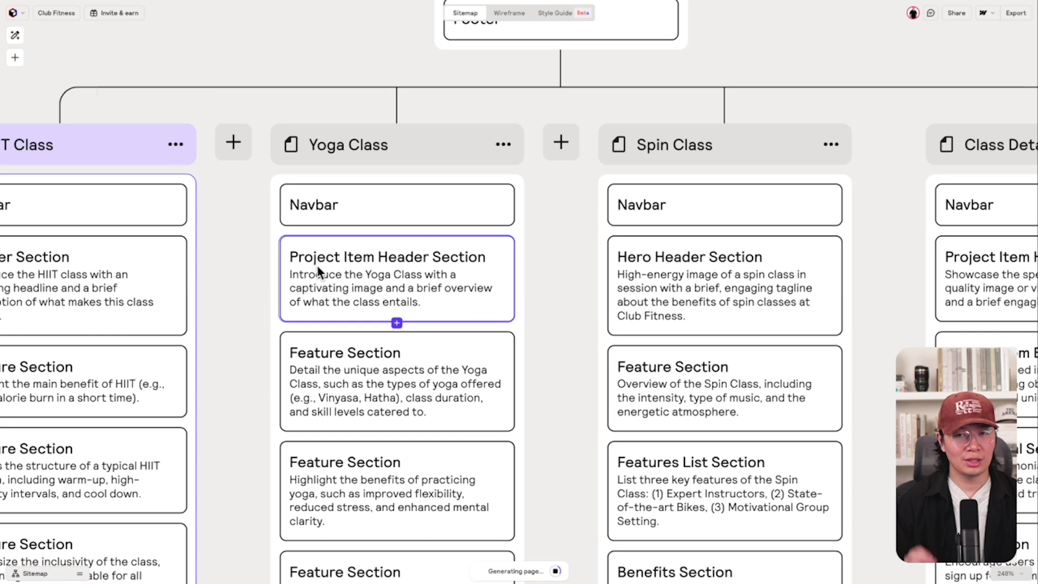
scroll(317, 265, up, 2)
scroll(317, 265, left, 2)
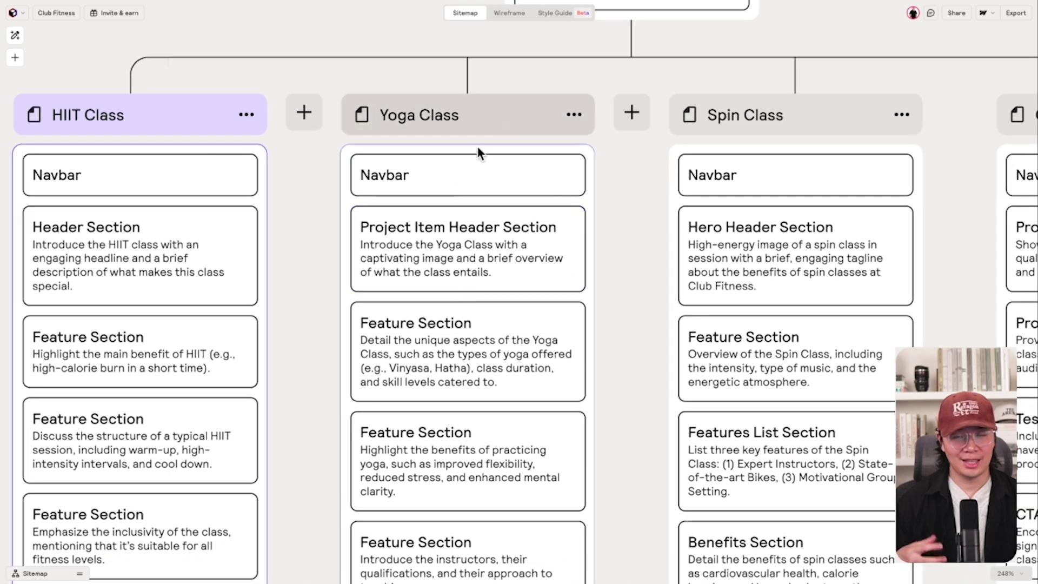
scroll(452, 164, down, 2)
scroll(418, 166, down, 3)
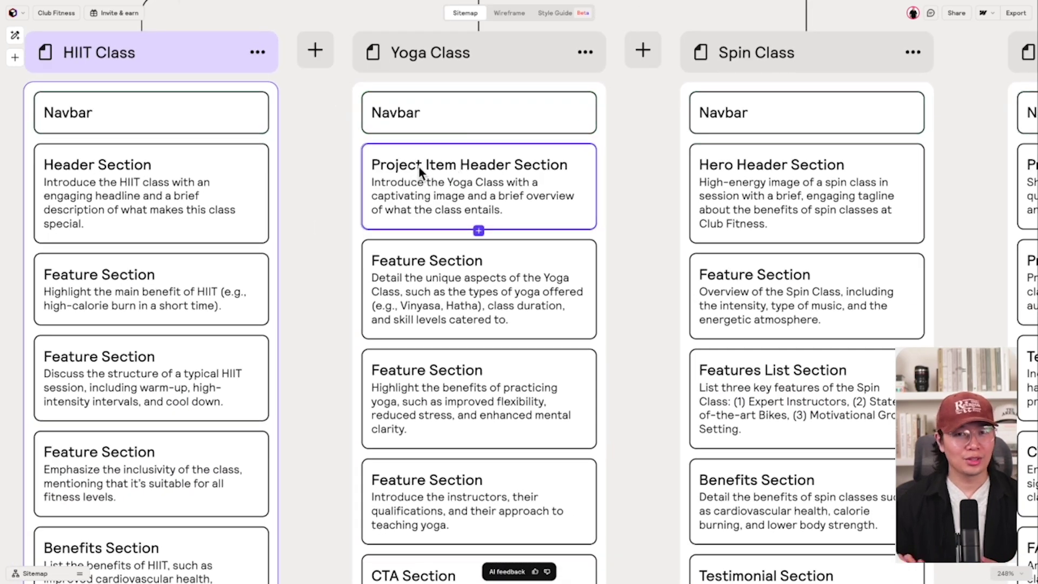
- Generate wireframes from the Club Fitness sitemap and review the Home page from its hero to the Join Us section
scroll(428, 128, left, 1)
scroll(428, 127, down, 2)
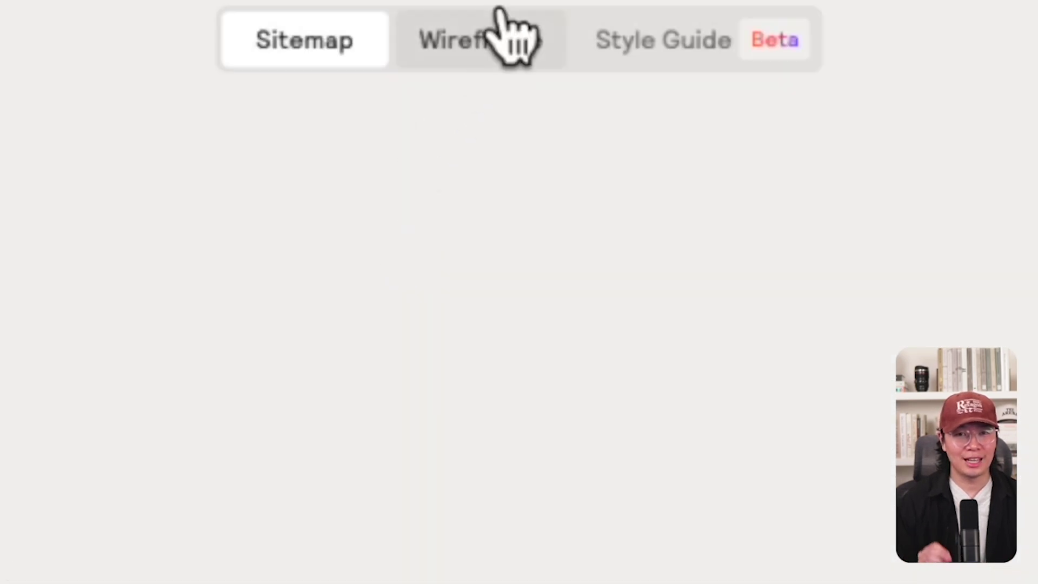
click(499, 17)
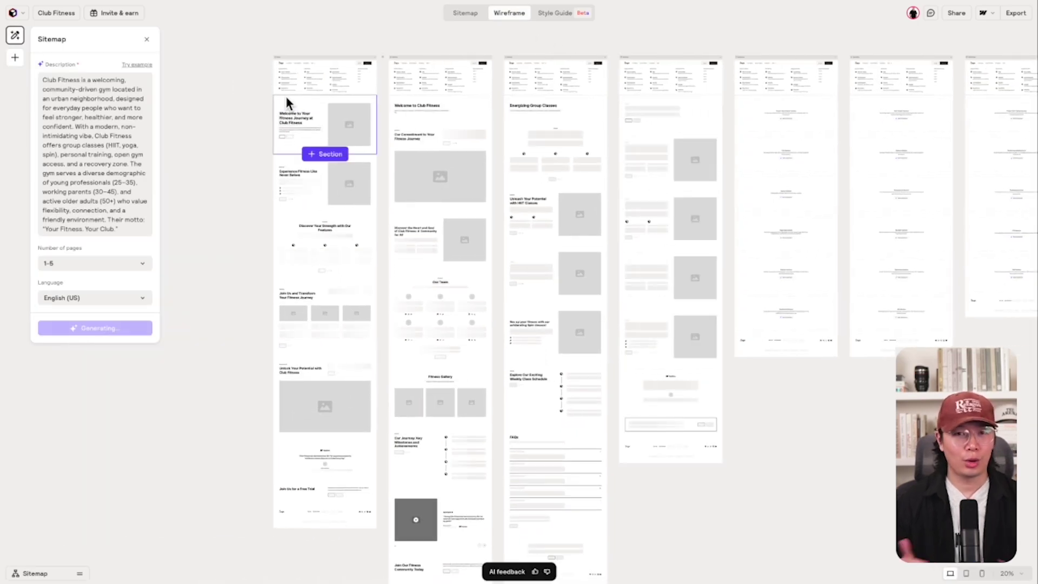
scroll(286, 98, up, 2)
scroll(286, 96, up, 6)
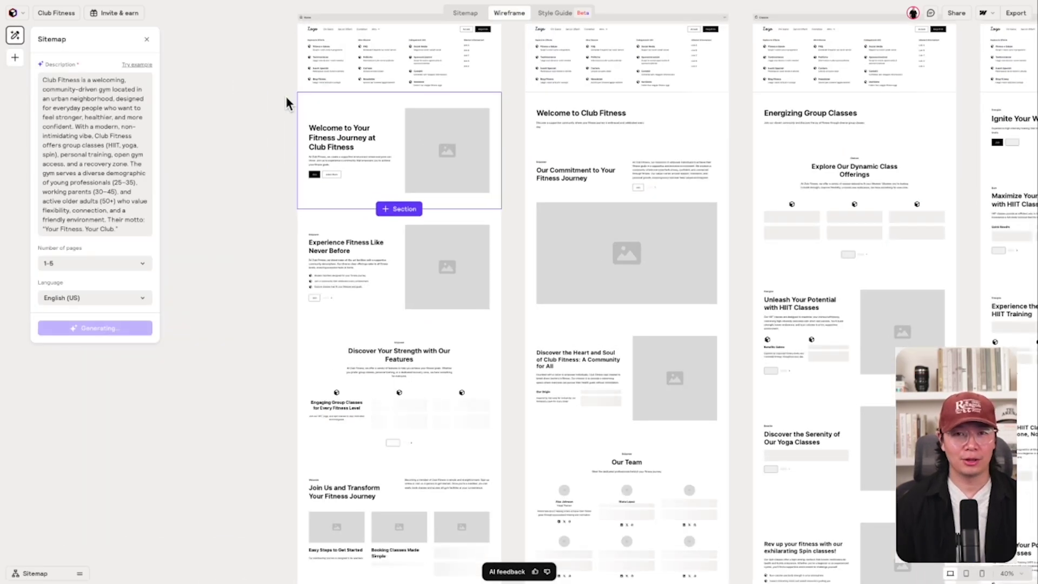
scroll(337, 147, up, 5)
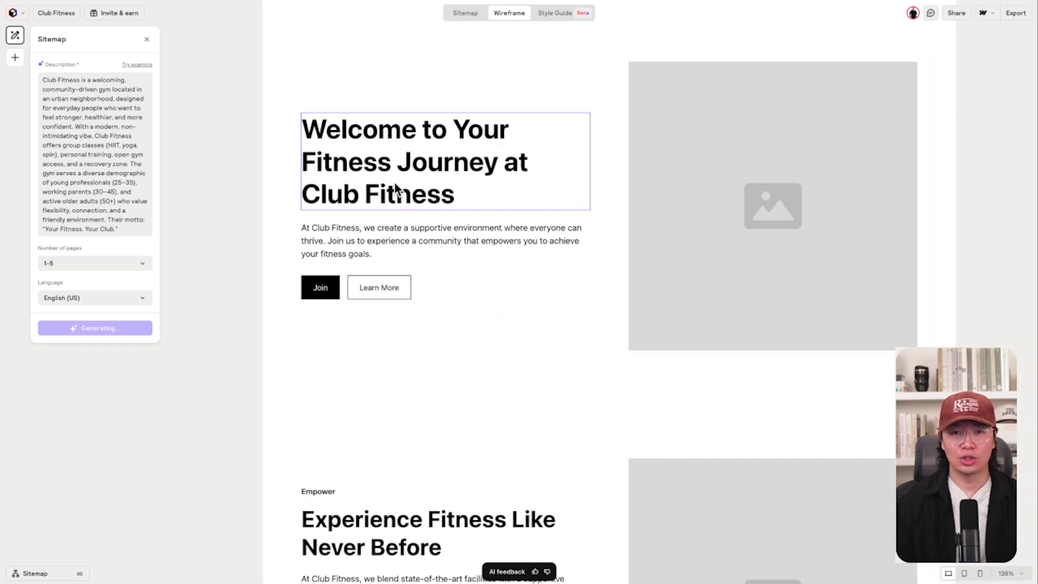
scroll(257, 141, down, 5)
scroll(359, 162, down, 10)
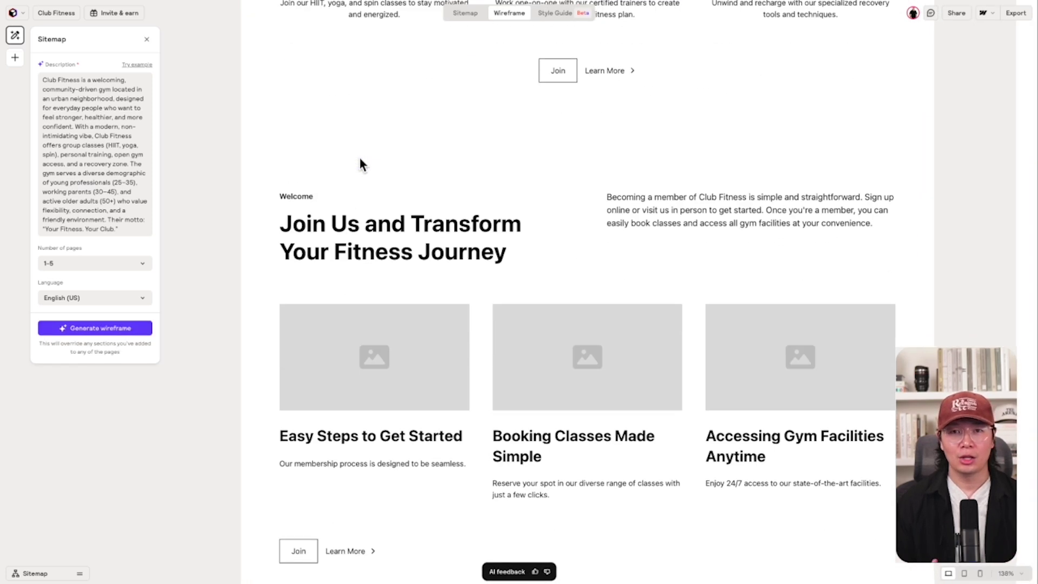
- Add placeholder items to the bullet list under "Experience Fitness Like Never Before" and move one to the top of the list
scroll(382, 339, up, 11)
click(359, 342)
drag(359, 343, 378, 249)
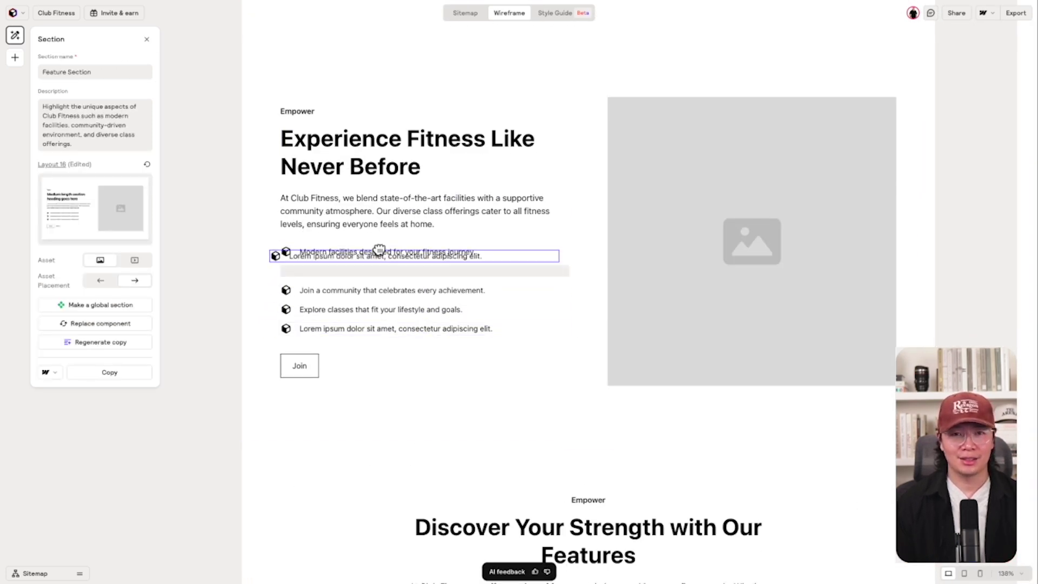
- Open the style guide and shuffle the whole scheme of colors, typography and UI styling three times
scroll(390, 336, down, 5)
click(571, 12)
scroll(783, 174, down, 2)
scroll(783, 174, up, 2)
key(space)
scroll(880, 217, down, 5)
scroll(799, 178, up, 3)
key(space)
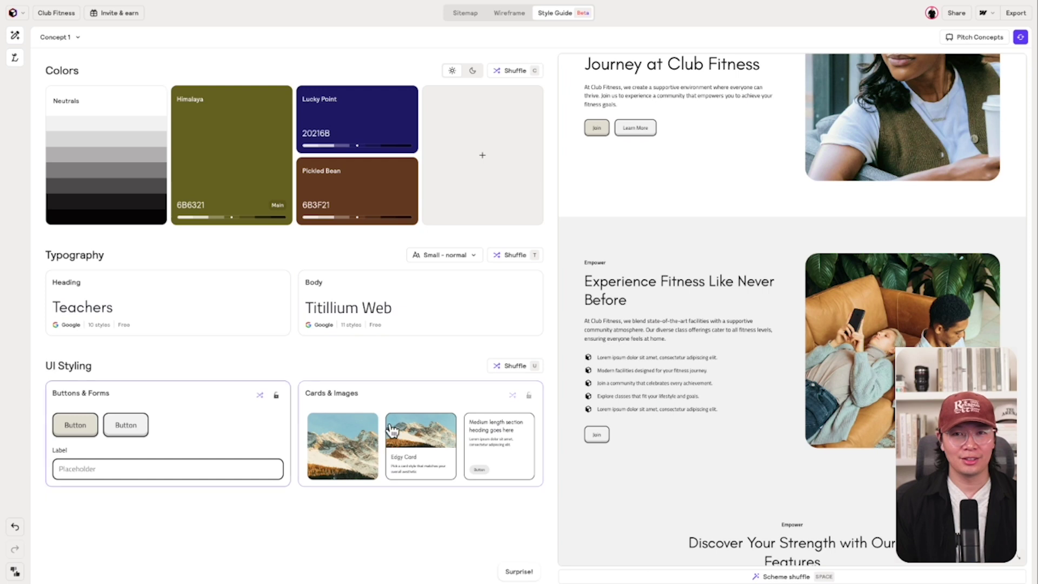
key(space)
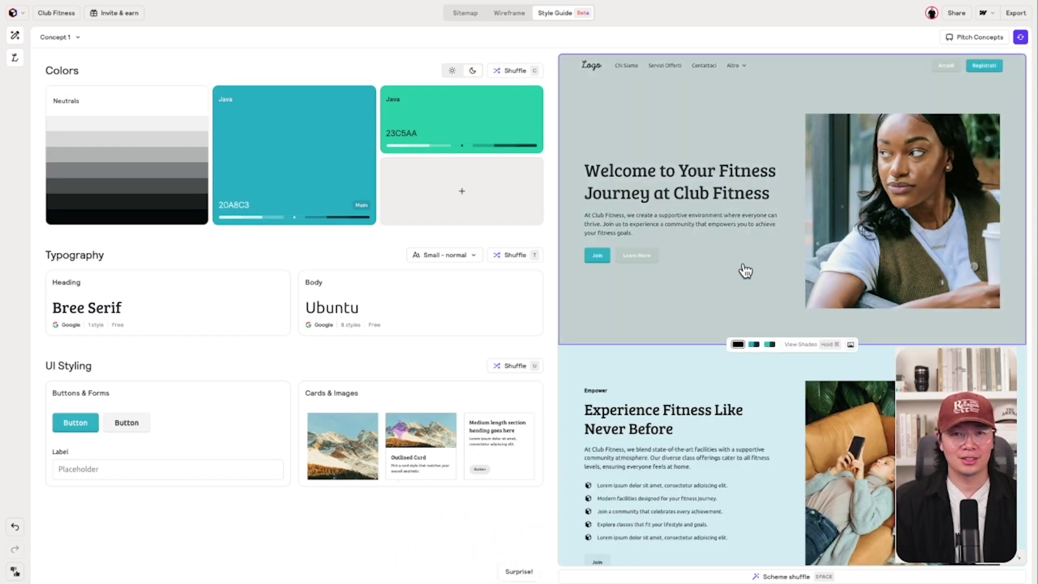
- Review the shuffled style along the page preview and open the concept's pitch view
scroll(740, 271, down, 10)
click(976, 36)
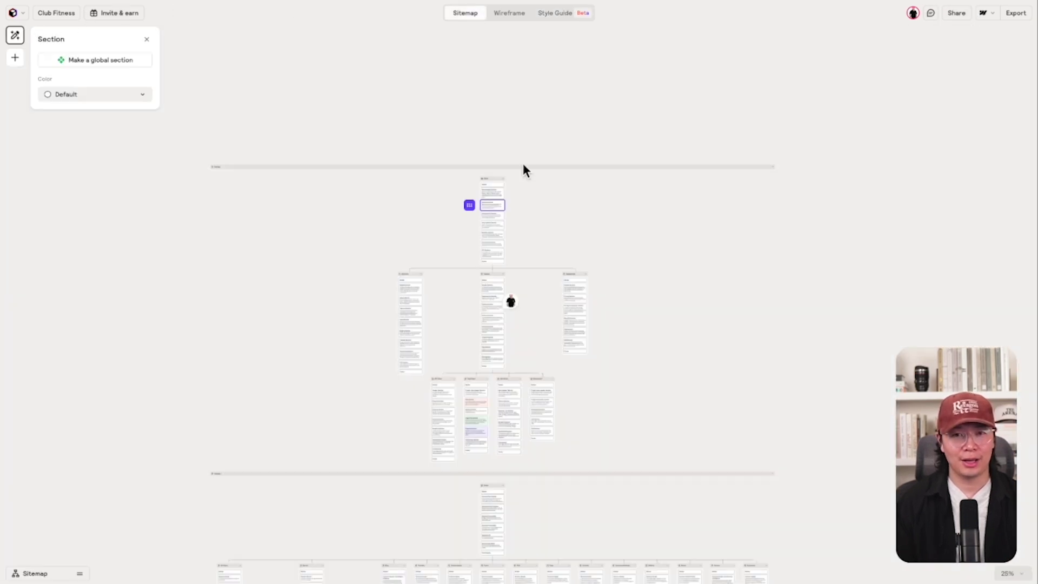
scroll(523, 169, down, 3)
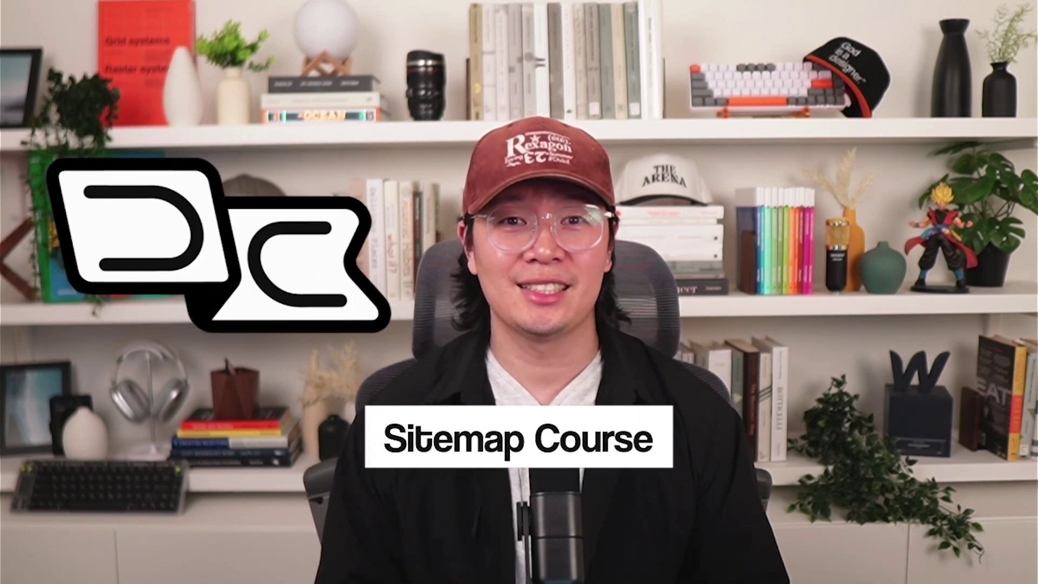
scroll(519, 292, down, 15)
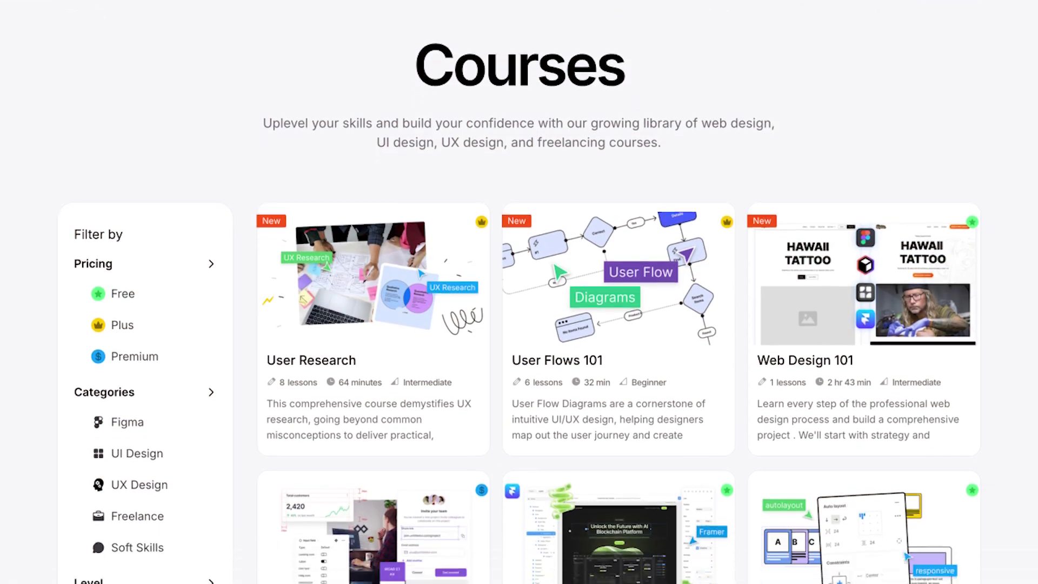
scroll(519, 292, down, 15)
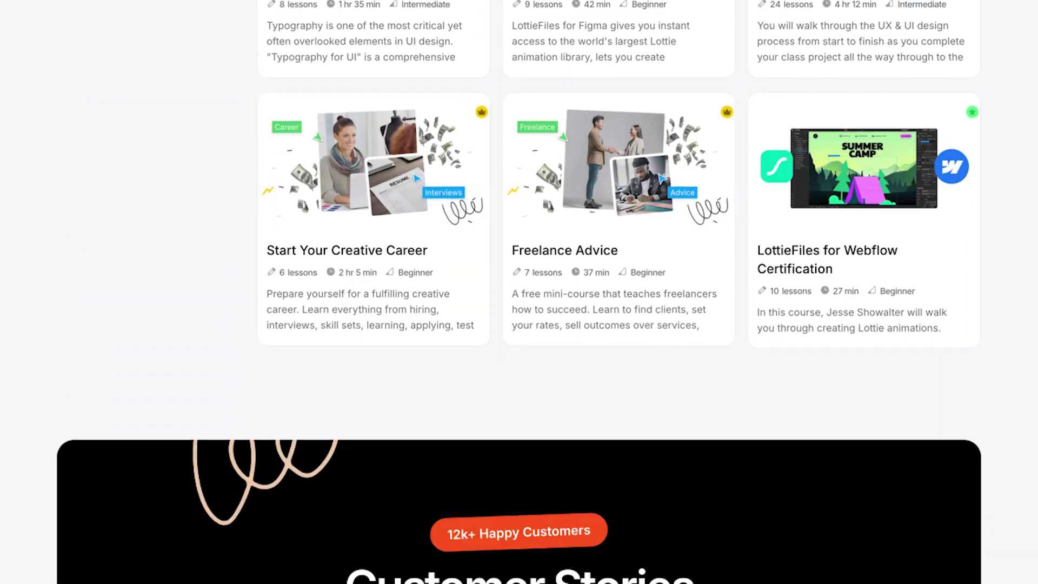